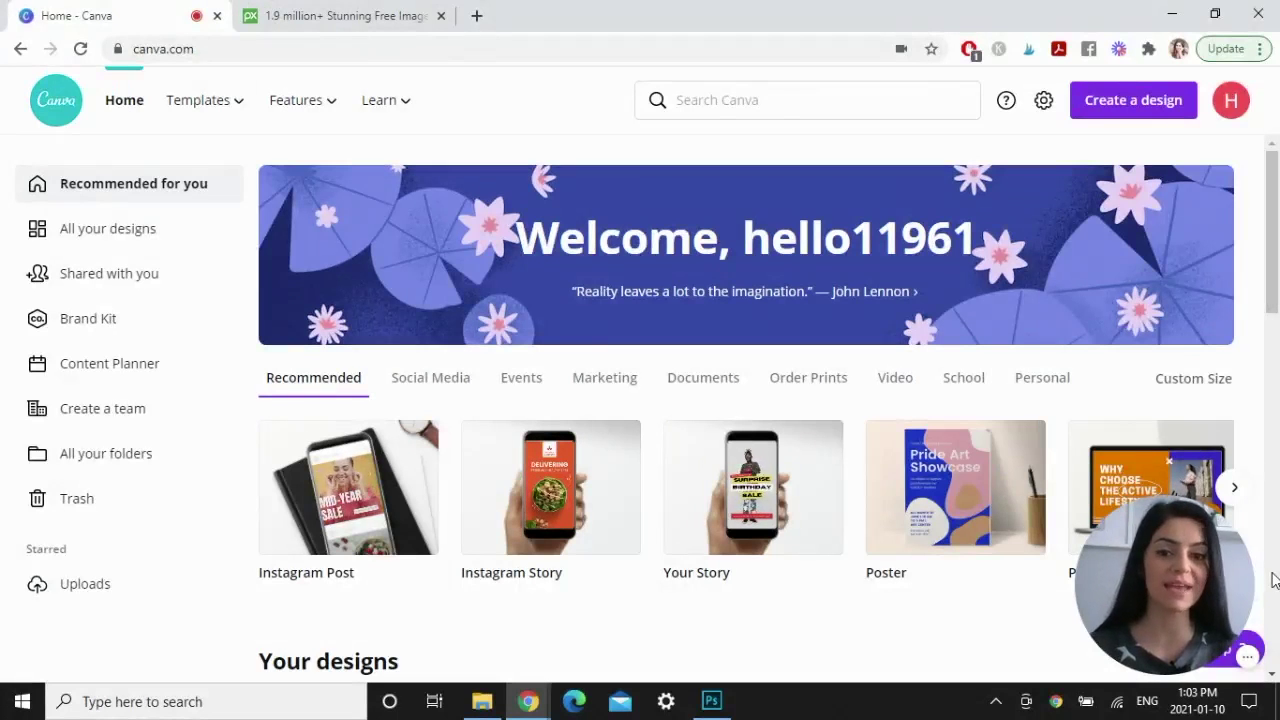
Search for 'pinterest pin' and create a blank Pinterest Pin design.
left_click(774, 100)
type("pinteres")
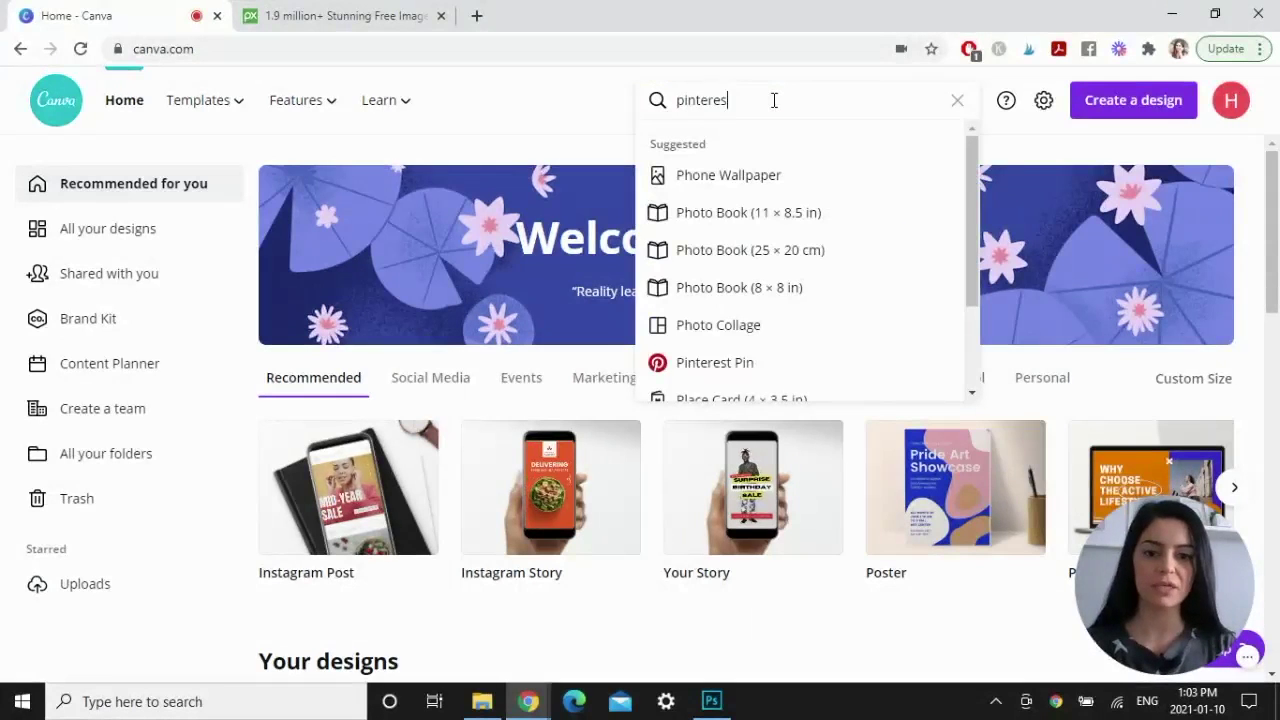
type("t pin")
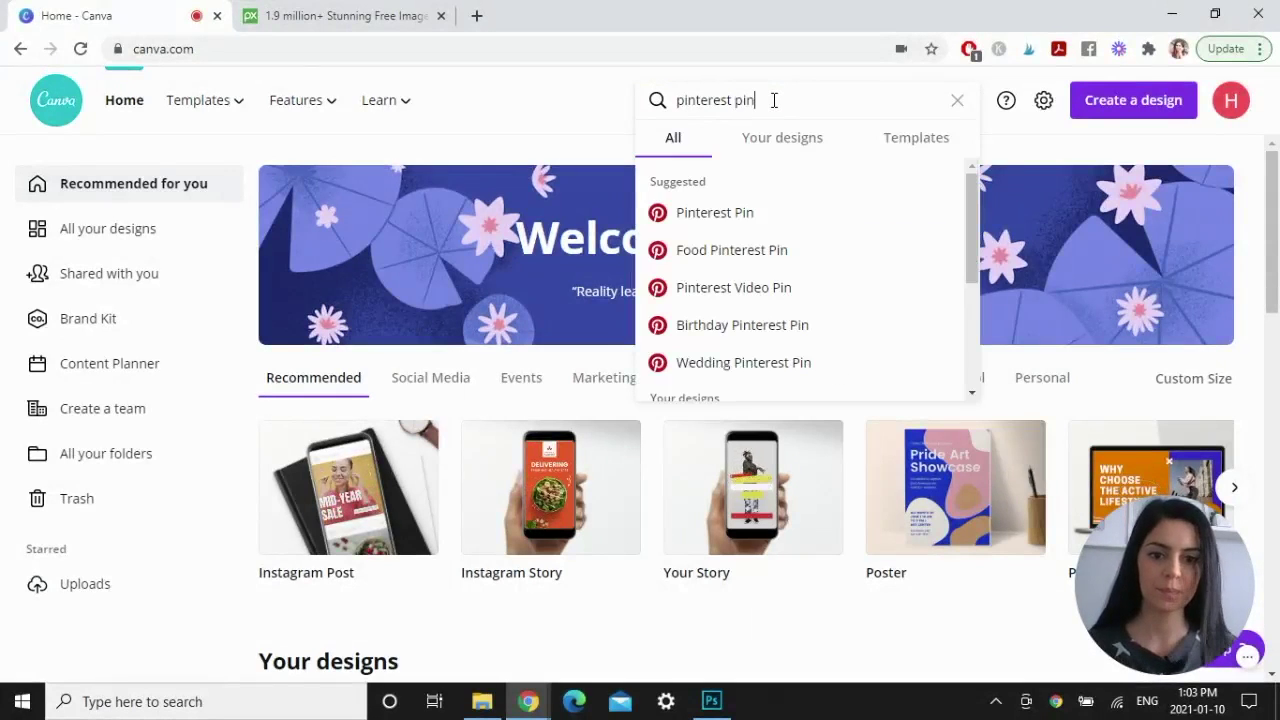
left_click(729, 220)
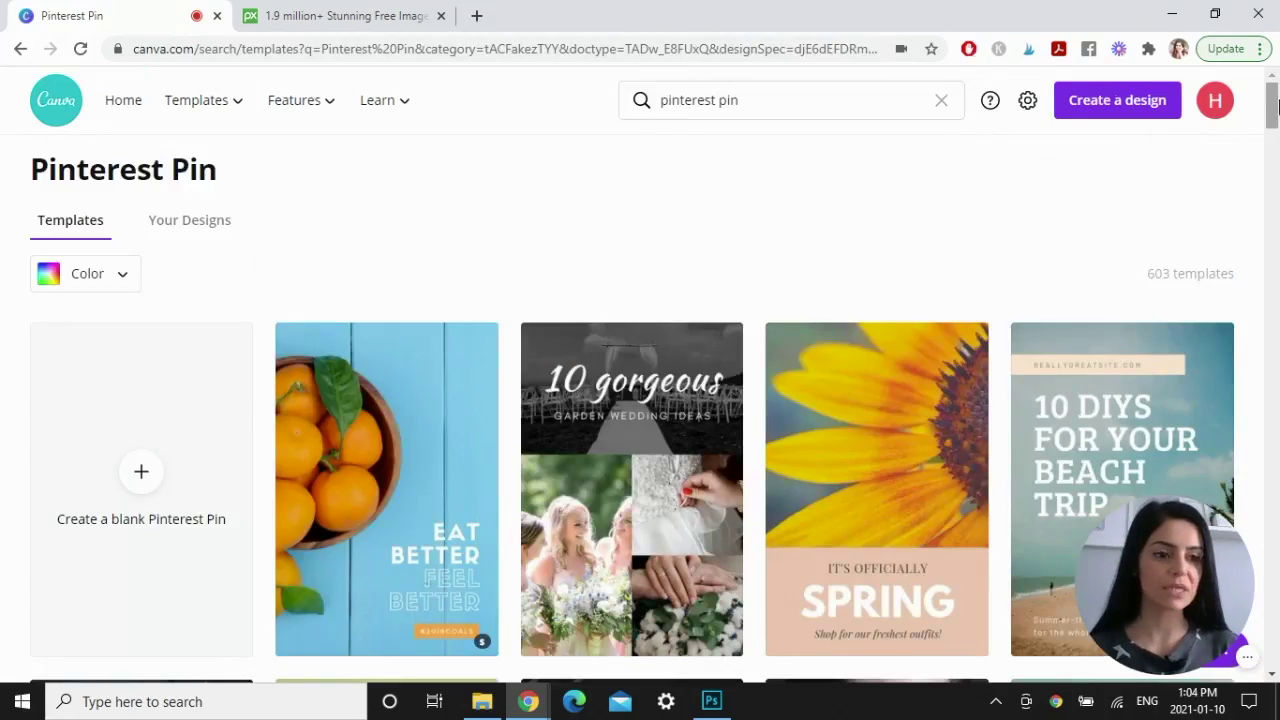
left_click_drag(1275, 102, 1275, 128)
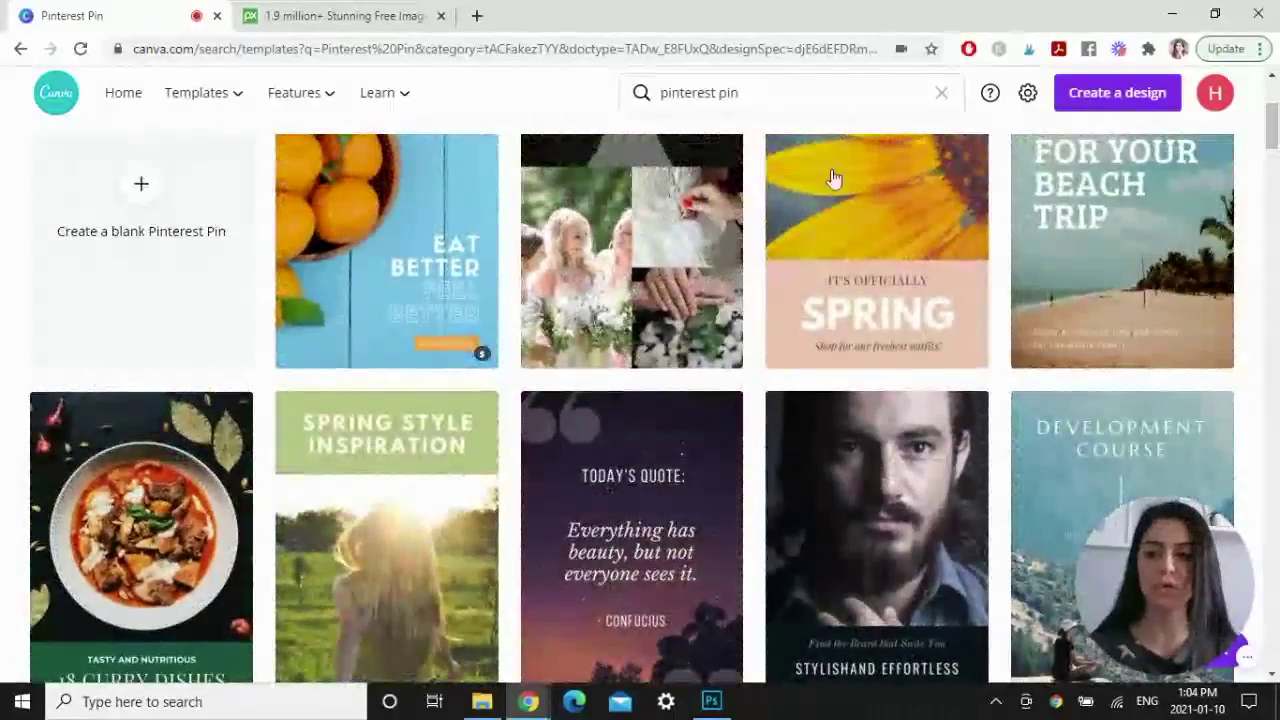
scroll(176, 204, "up", 1)
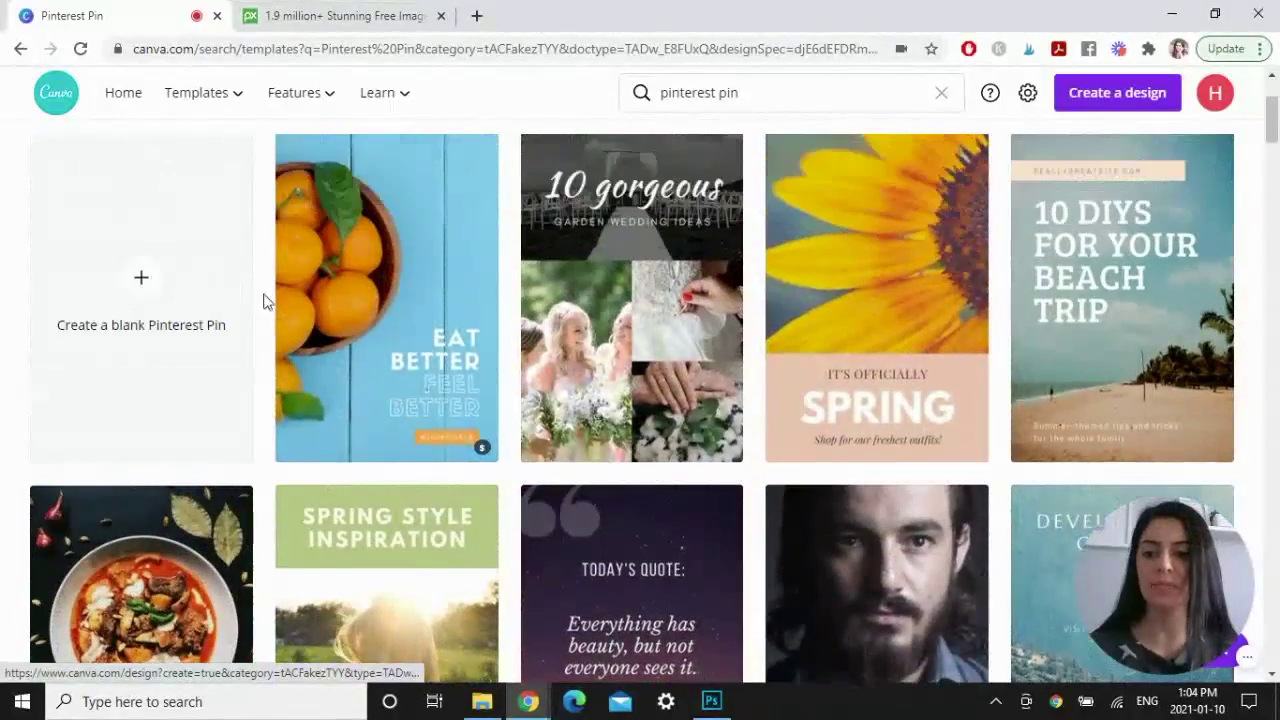
left_click(145, 287)
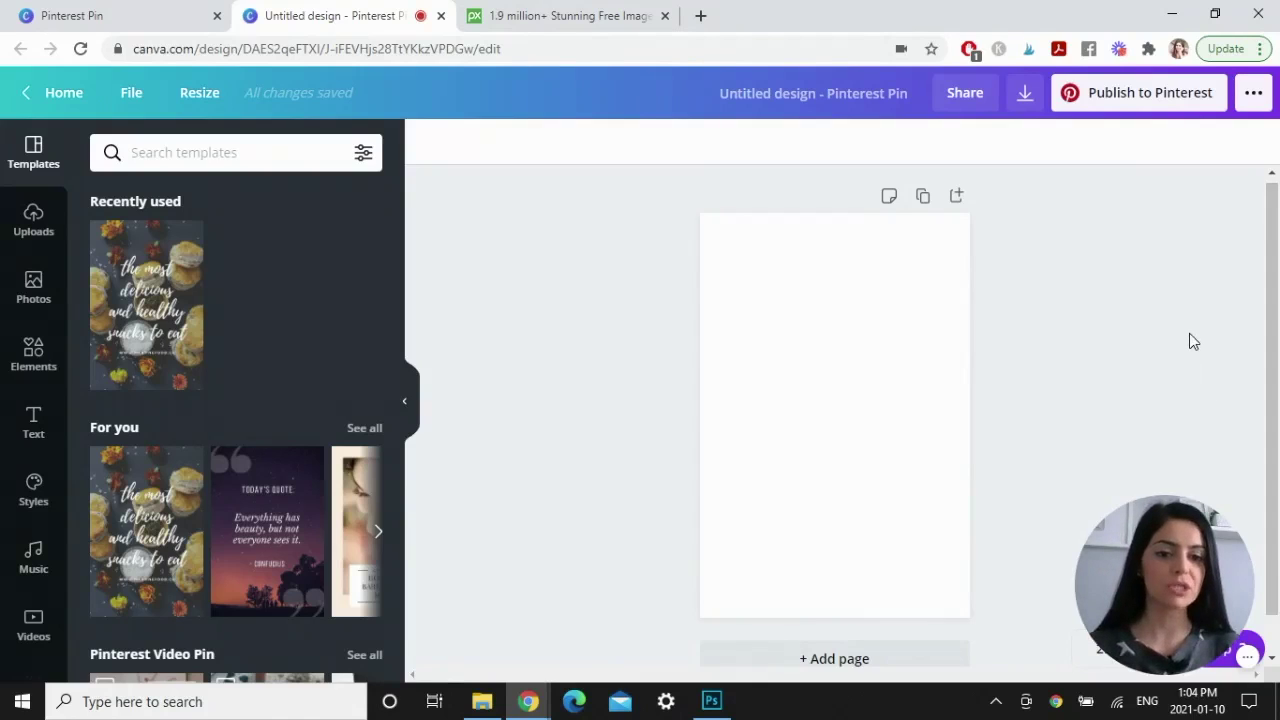
Add two pages for three in total, select Page 1, and show the uploaded images.
left_click(829, 665)
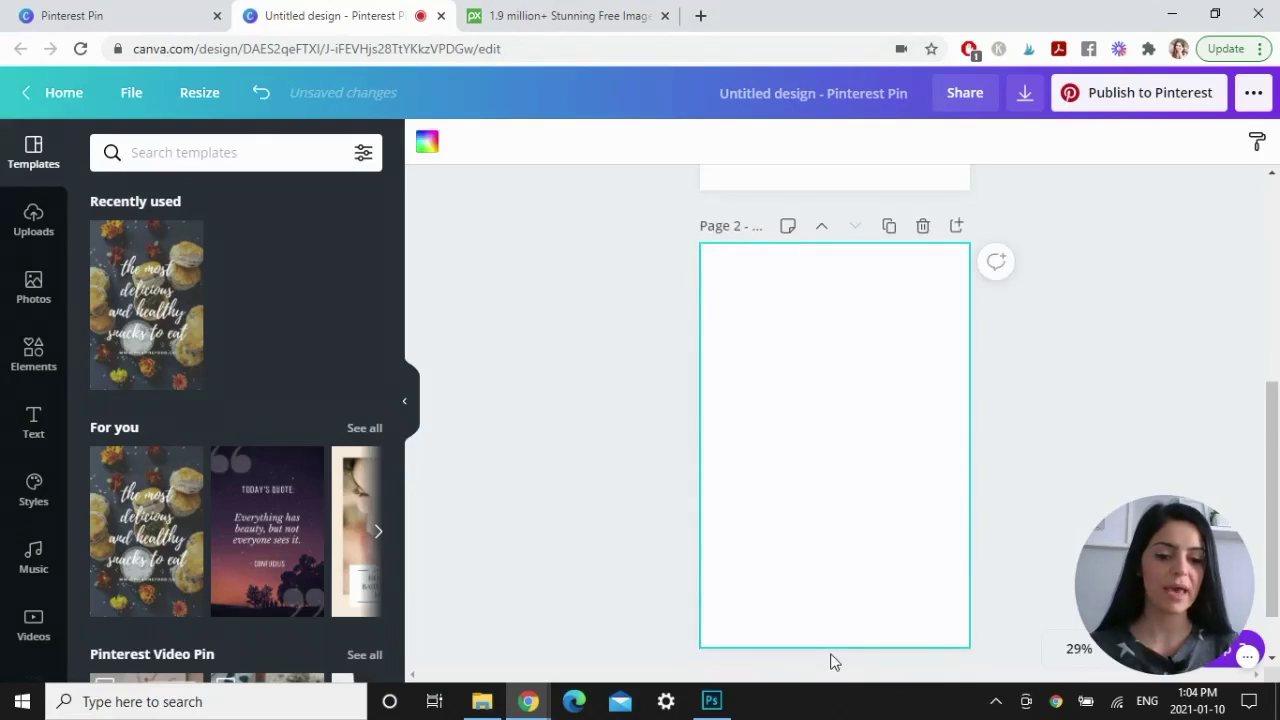
left_click(870, 617)
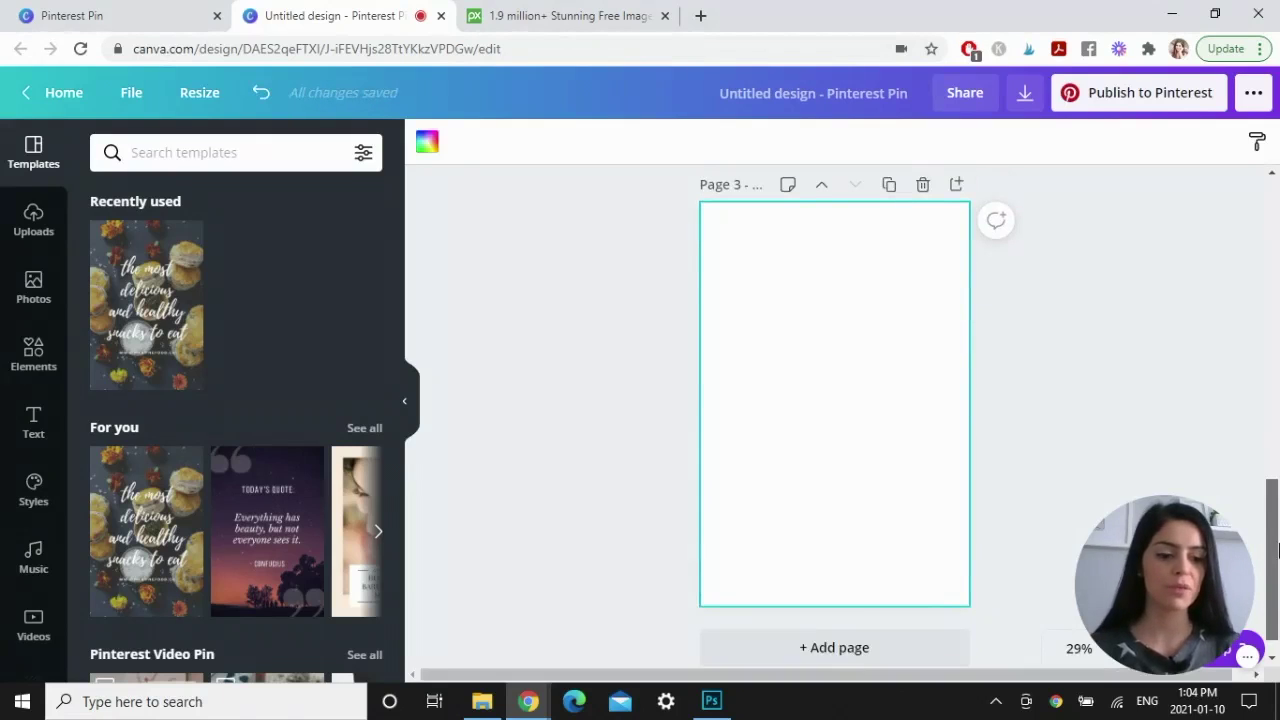
left_click_drag(1275, 500, 1277, 248)
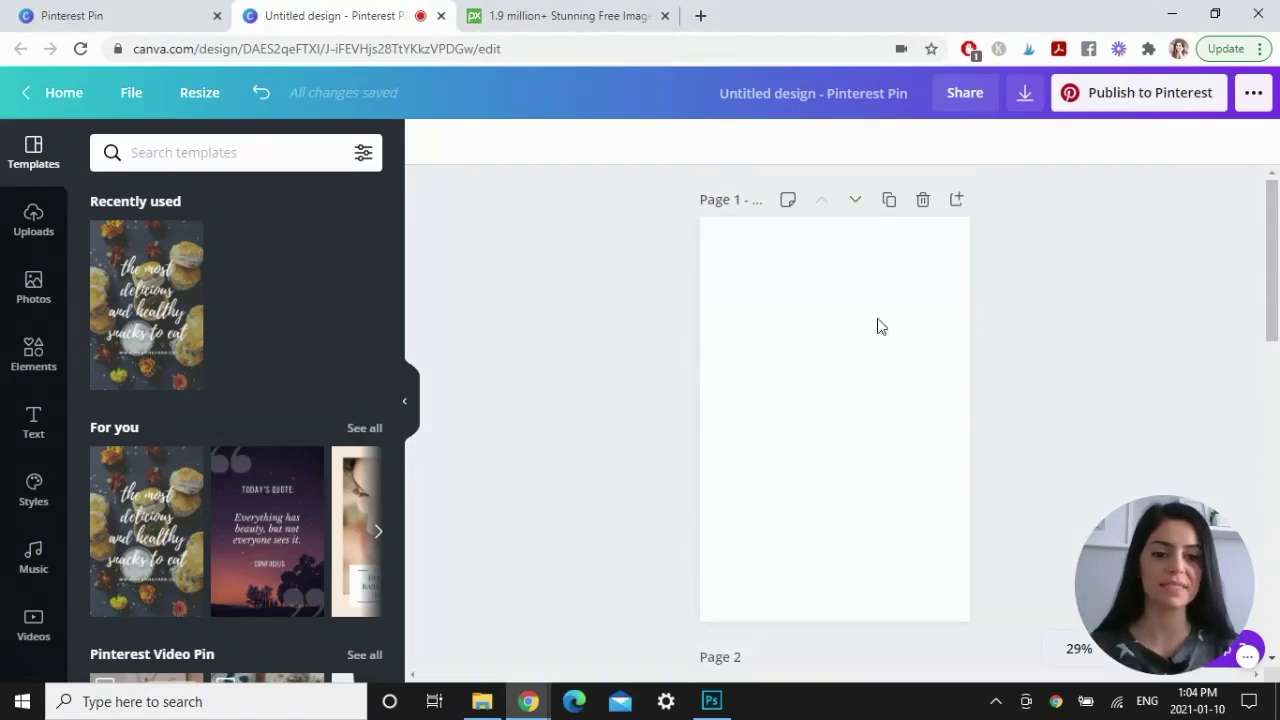
left_click(840, 432)
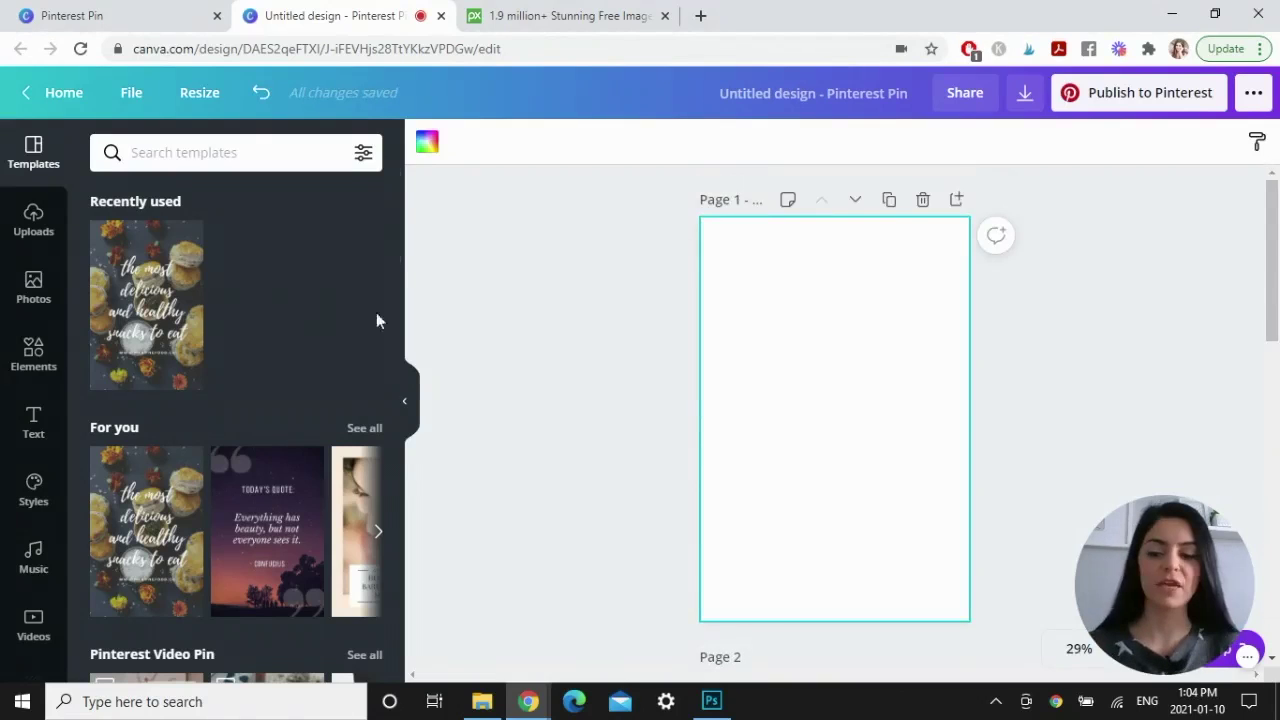
left_click(33, 222)
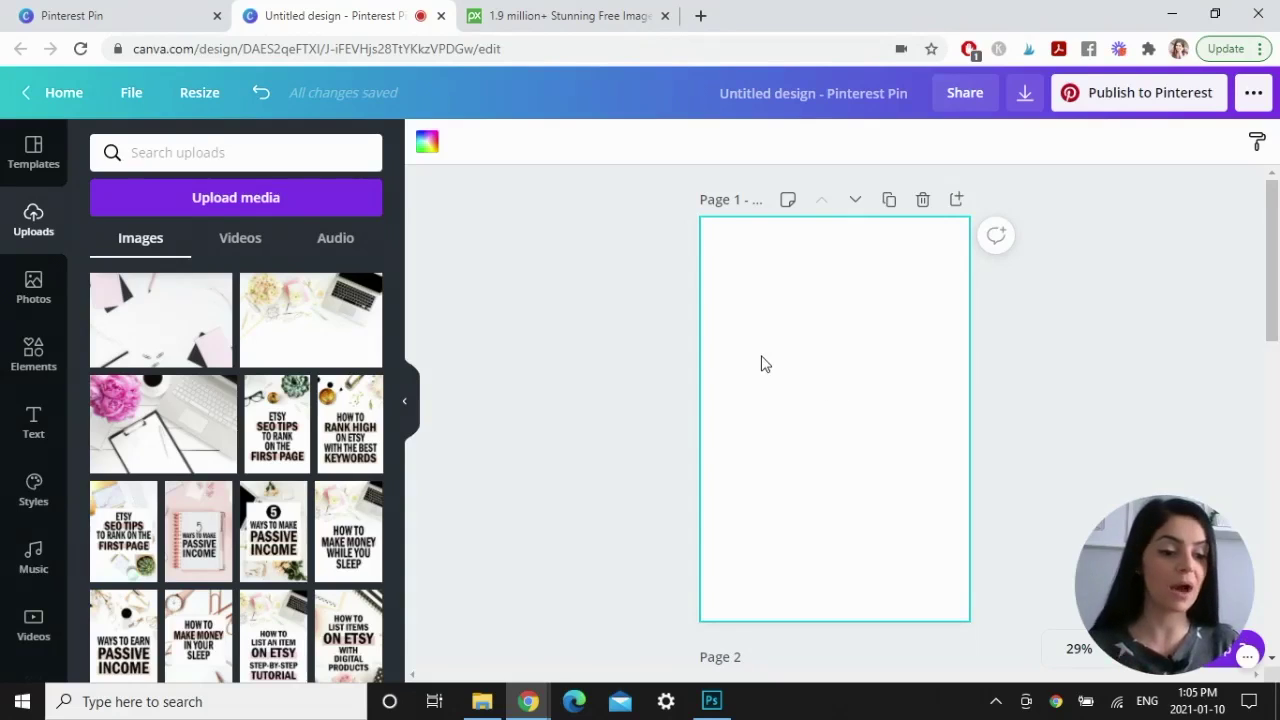
left_click(589, 17)
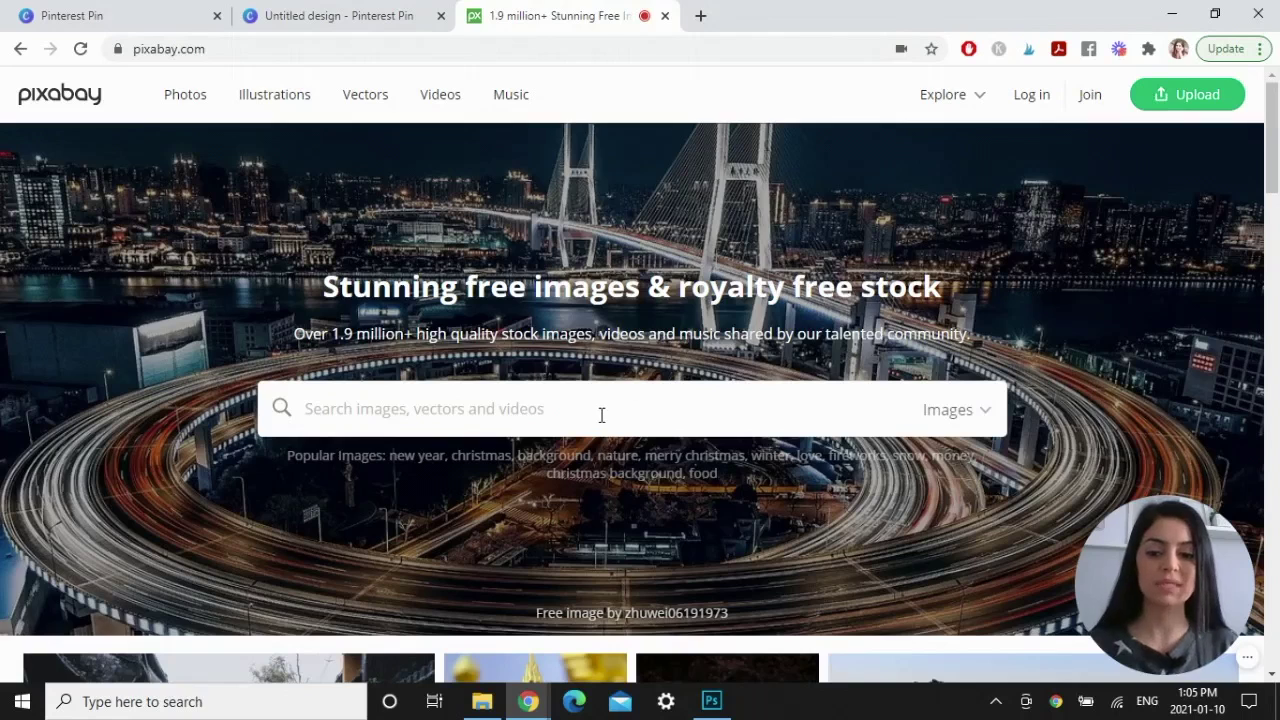
Search Pixabay for 'desk flat lay' and open the pink pencils and paper photo.
type("de")
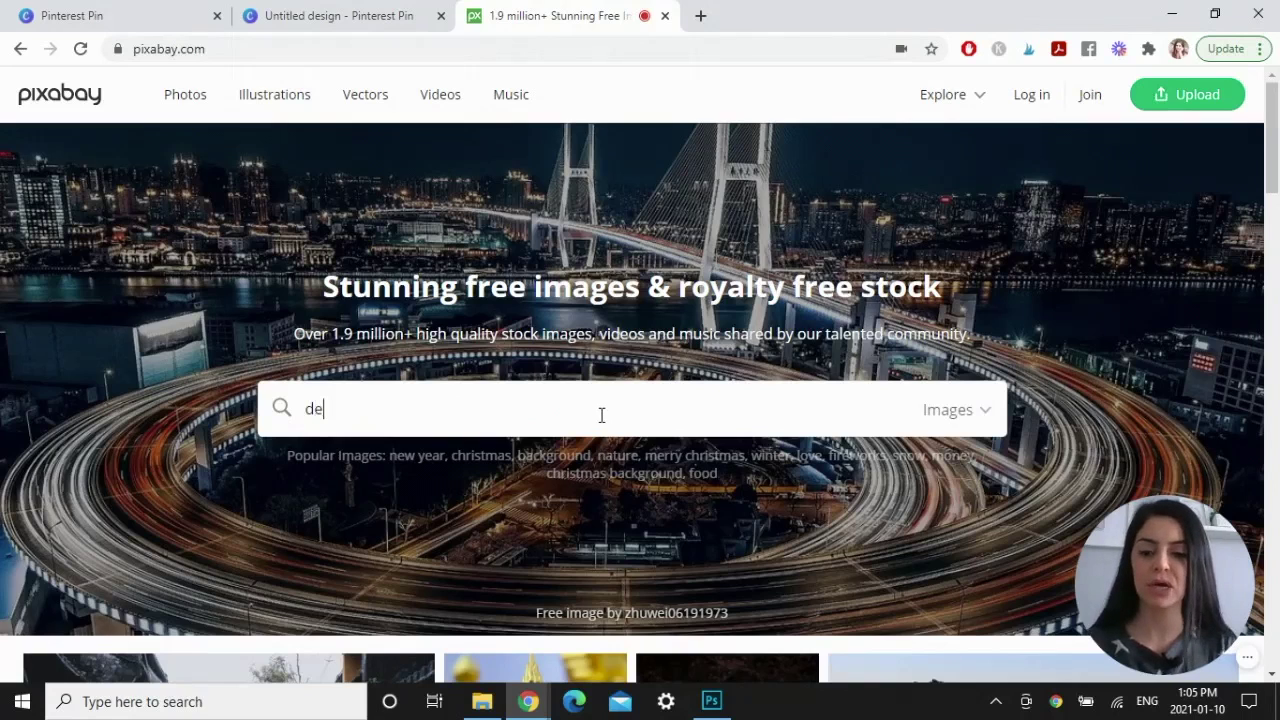
type("sk flat lay")
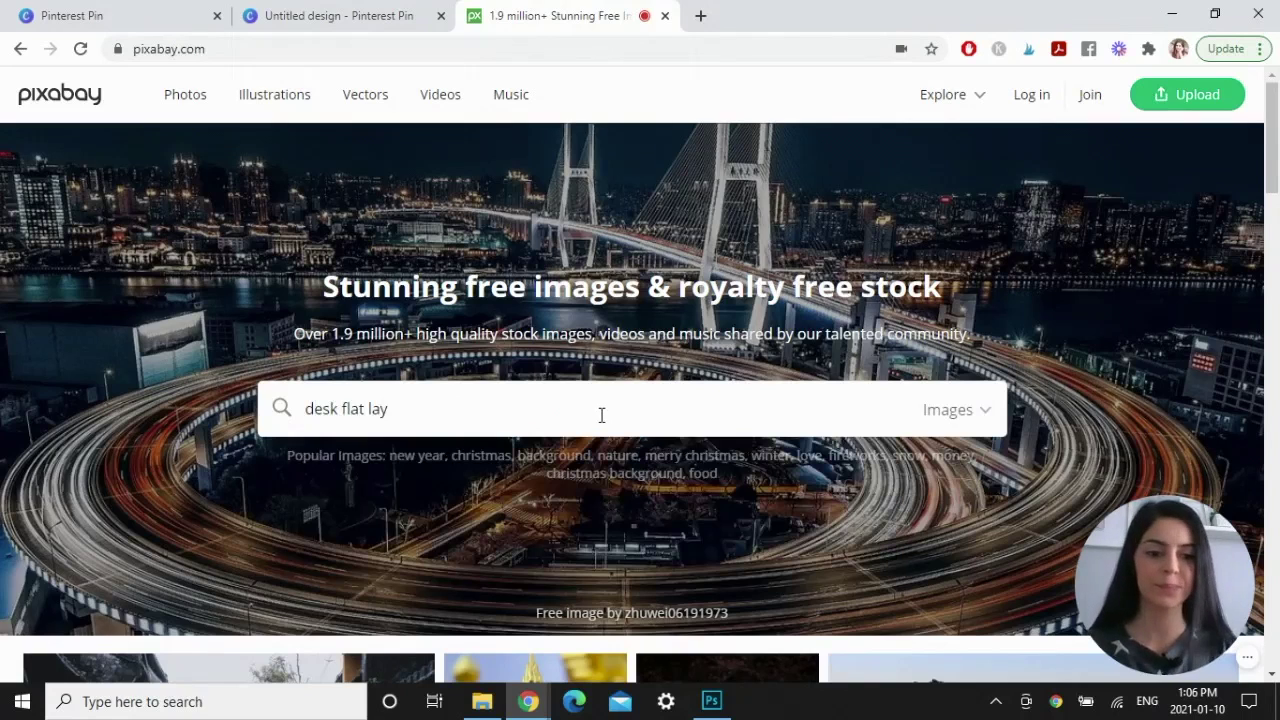
key("Return")
scroll(1273, 160, "down", 3)
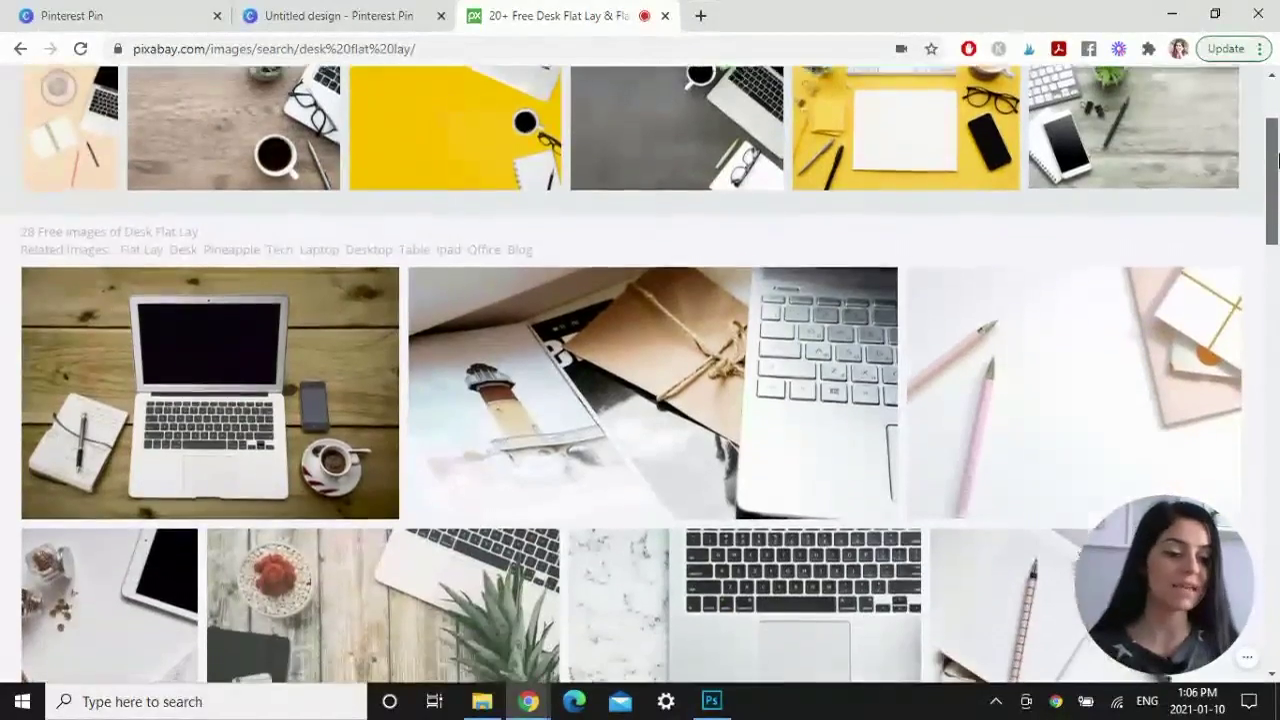
left_click_drag(1275, 160, 1276, 198)
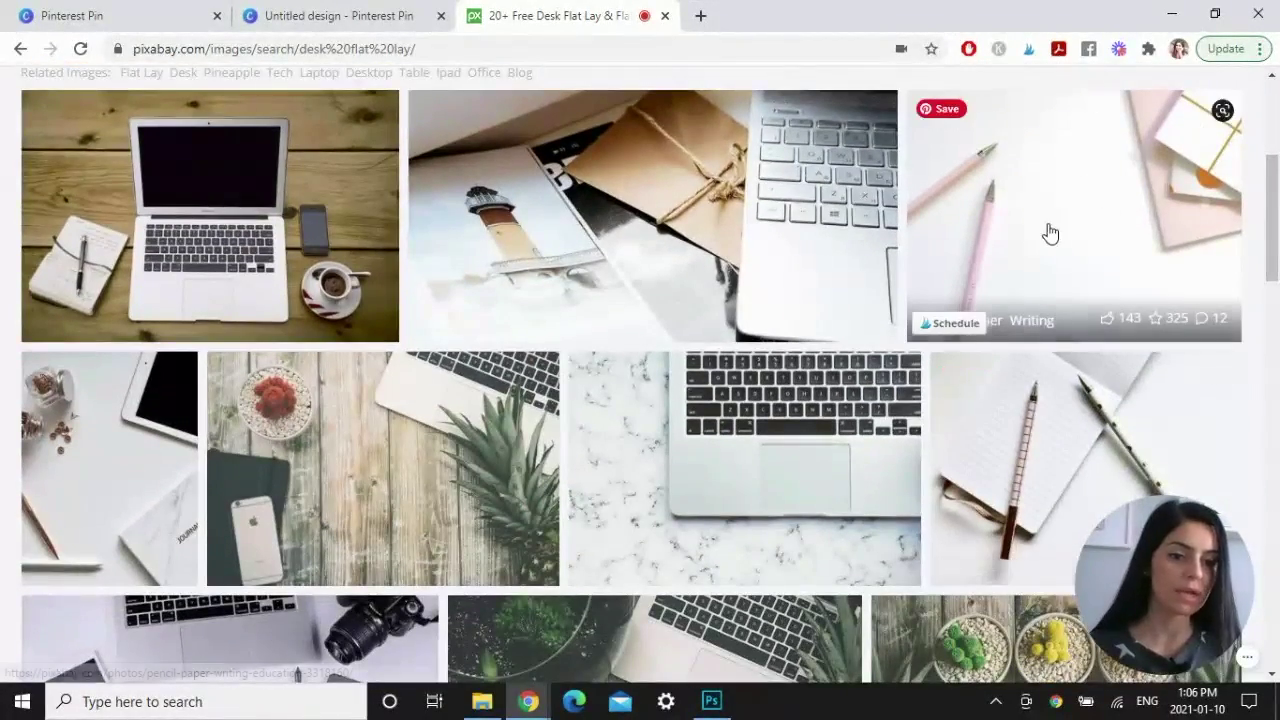
left_click(1057, 216)
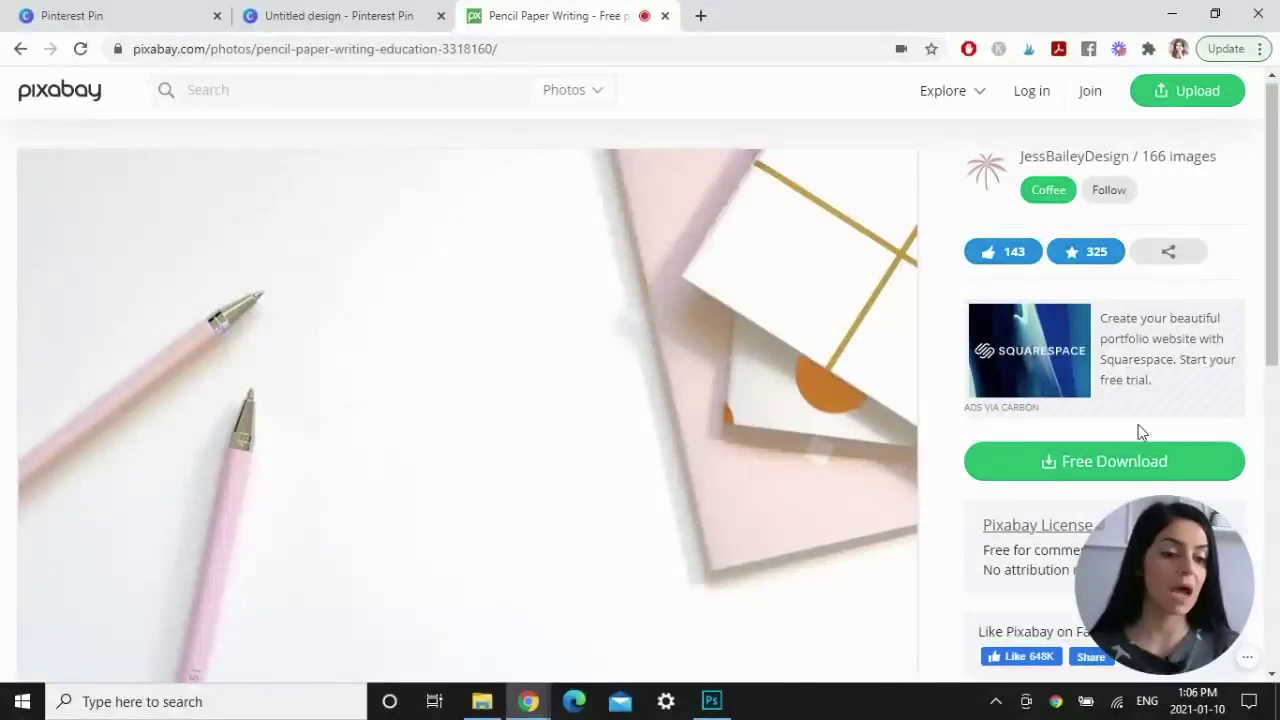
Bring up the photo's save options, then return to the Canva pin design.
right_click(622, 311)
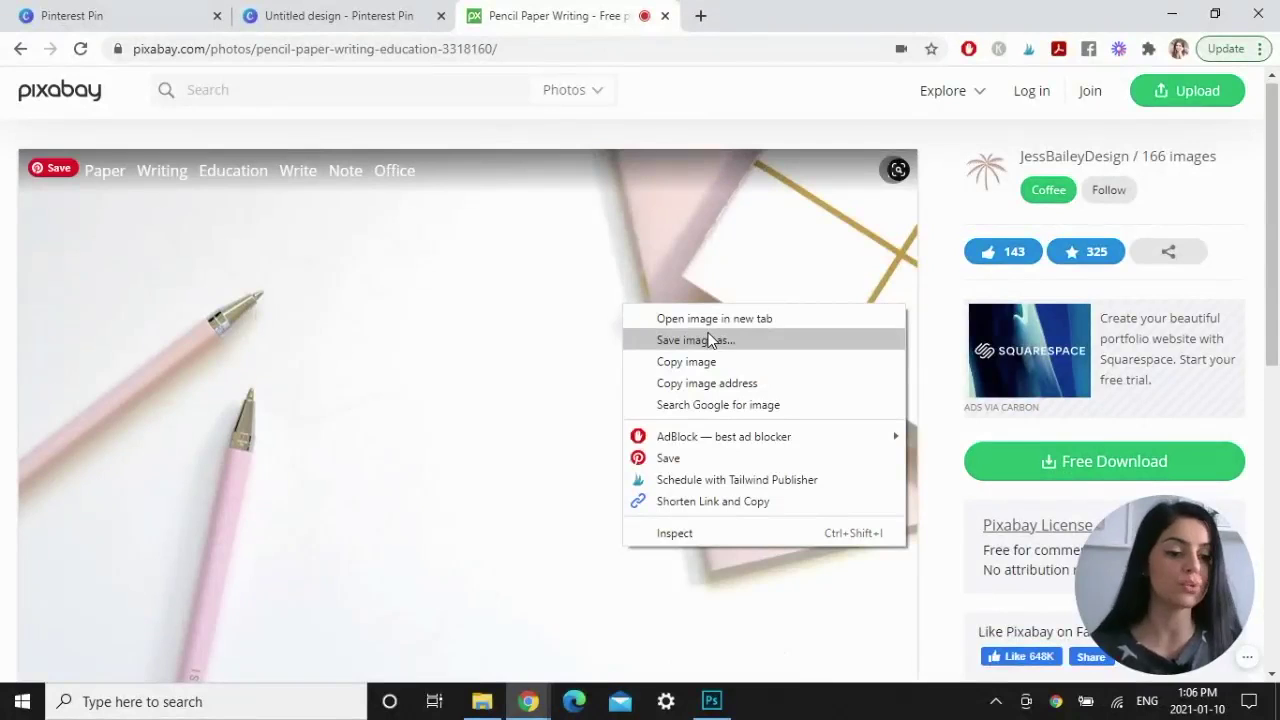
left_click(808, 32)
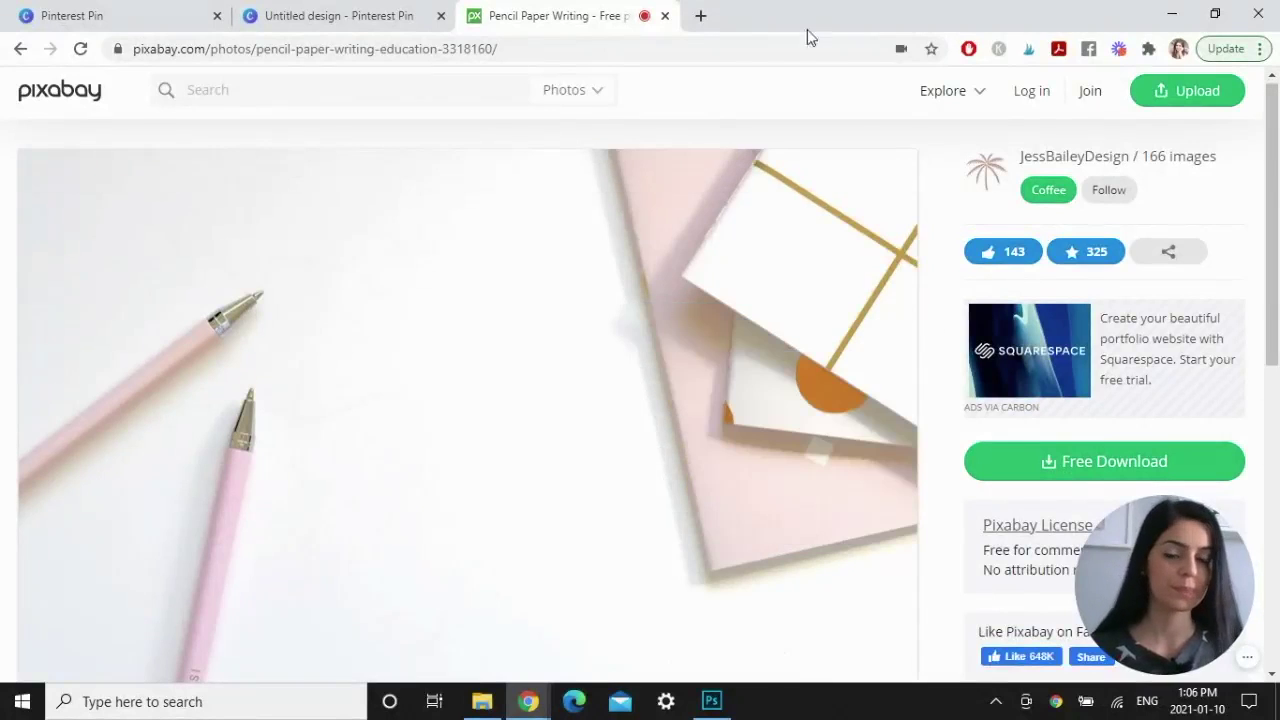
left_click(341, 9)
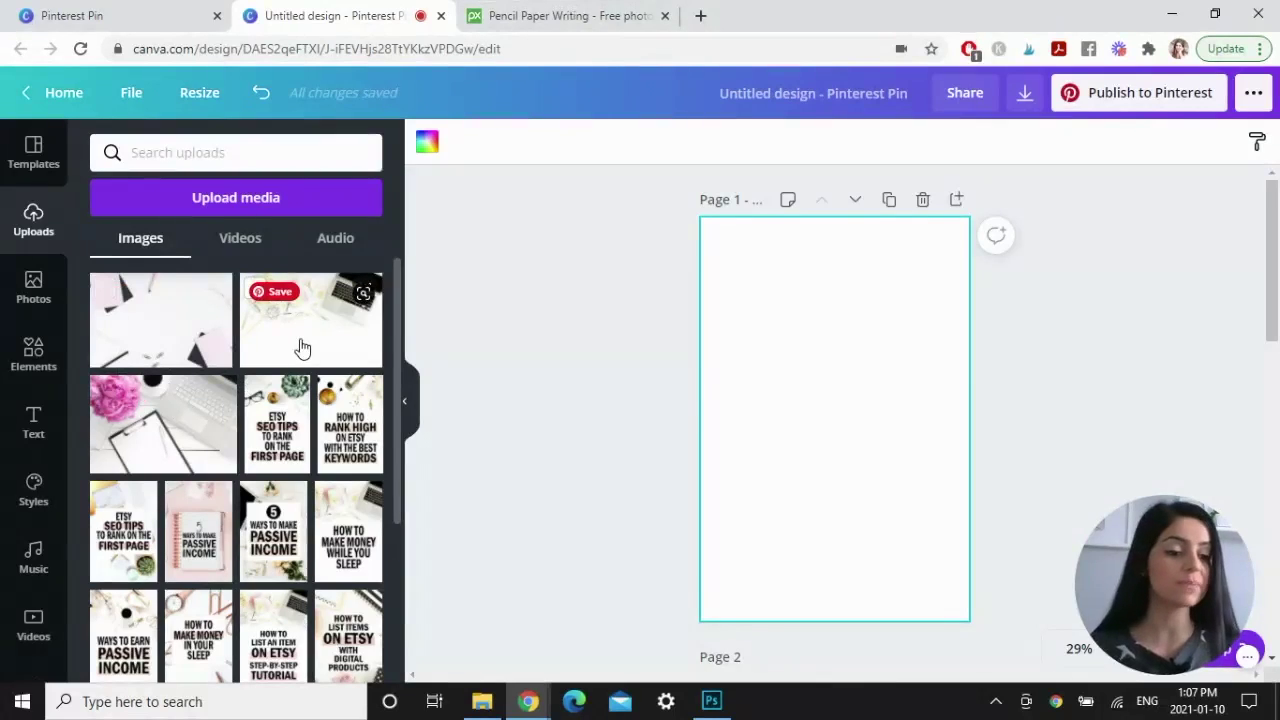
Place the pink flowers and laptop photo on Page 1 and enlarge it to fill the page.
left_click(249, 200)
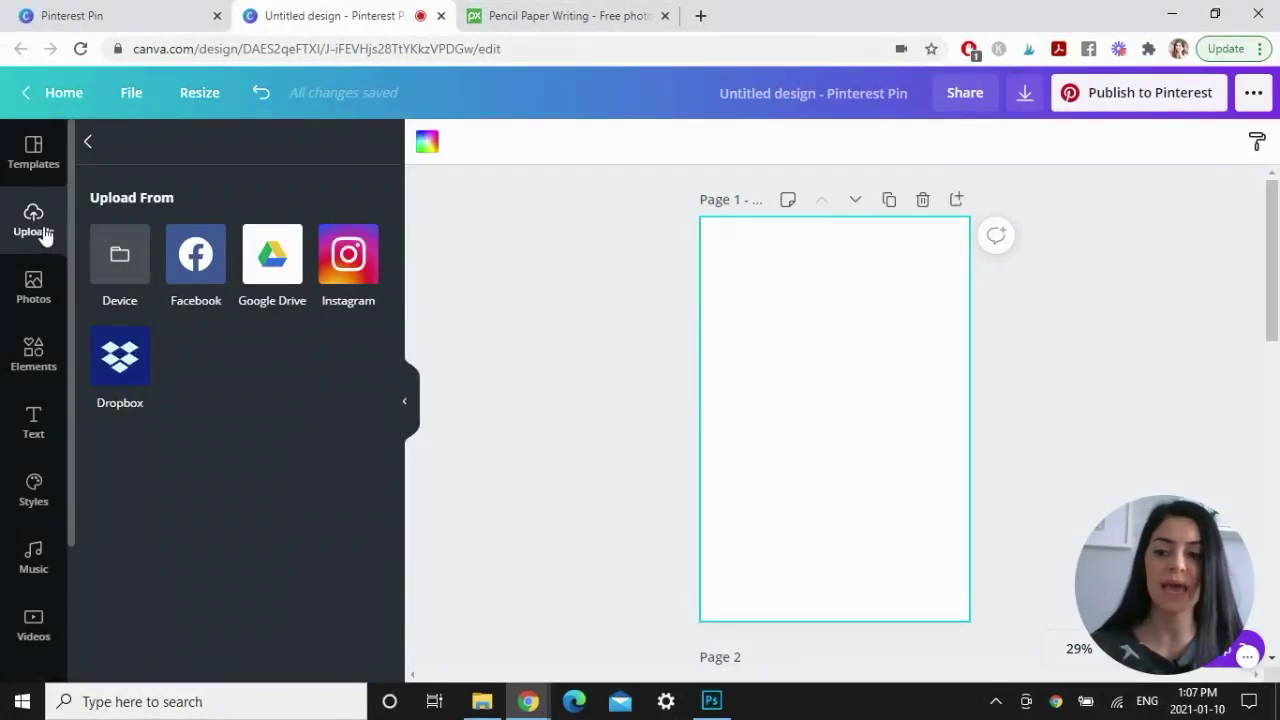
left_click(89, 152)
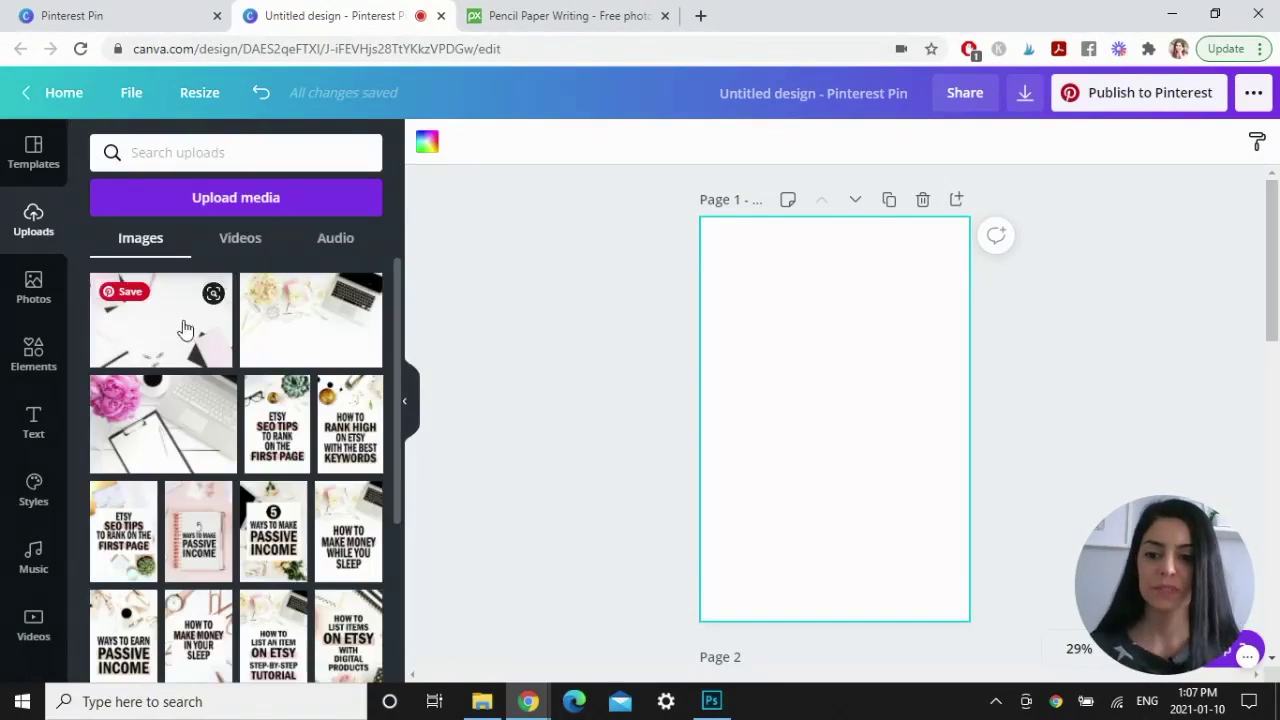
left_click(173, 415)
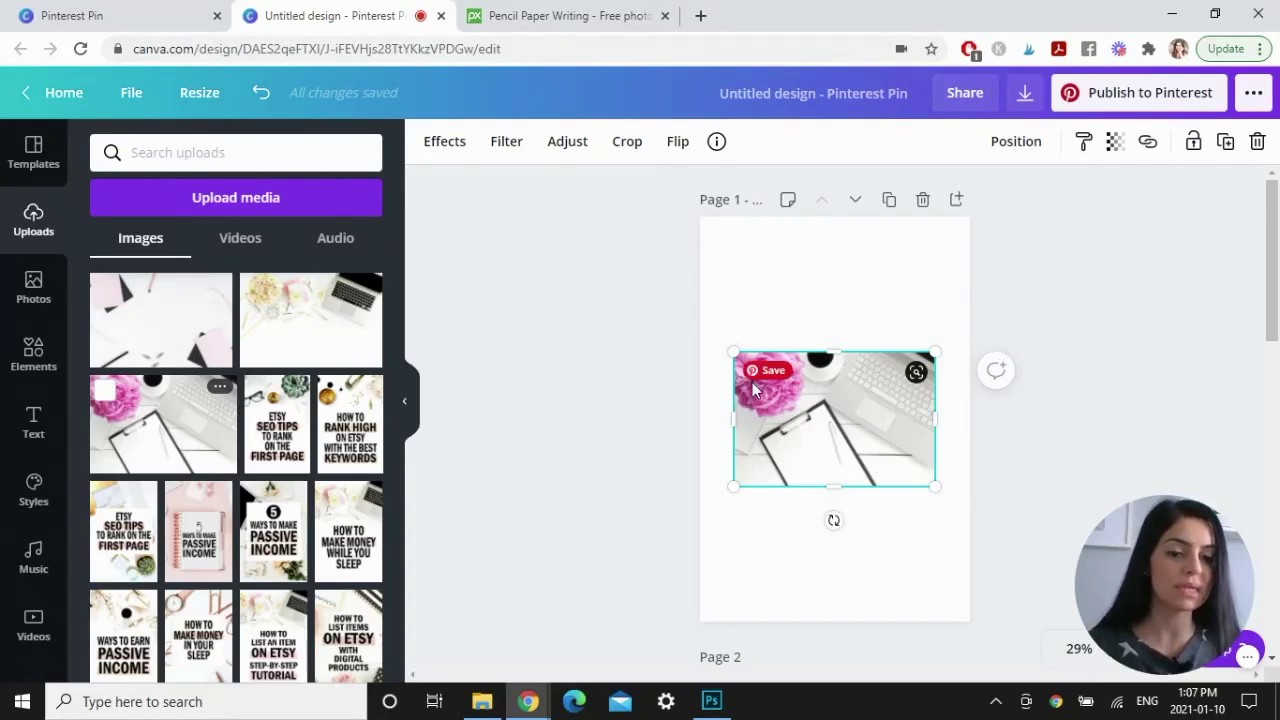
mouse_move(834, 520)
left_mouse_down()
mouse_move(786, 526)
mouse_move(735, 479)
mouse_move(710, 410)
mouse_move(794, 509)
mouse_move(836, 516)
left_mouse_up()
left_click_drag(733, 350, 574, 163)
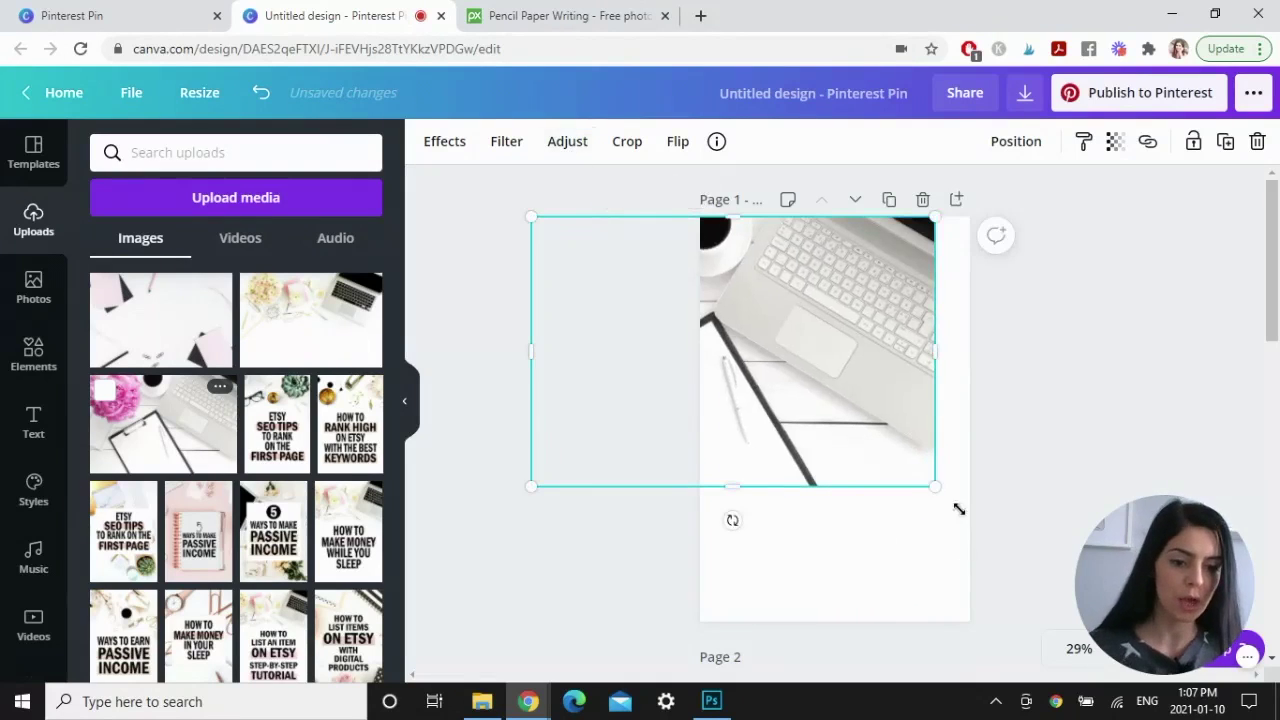
left_click_drag(958, 509, 1158, 650)
left_click(1226, 290)
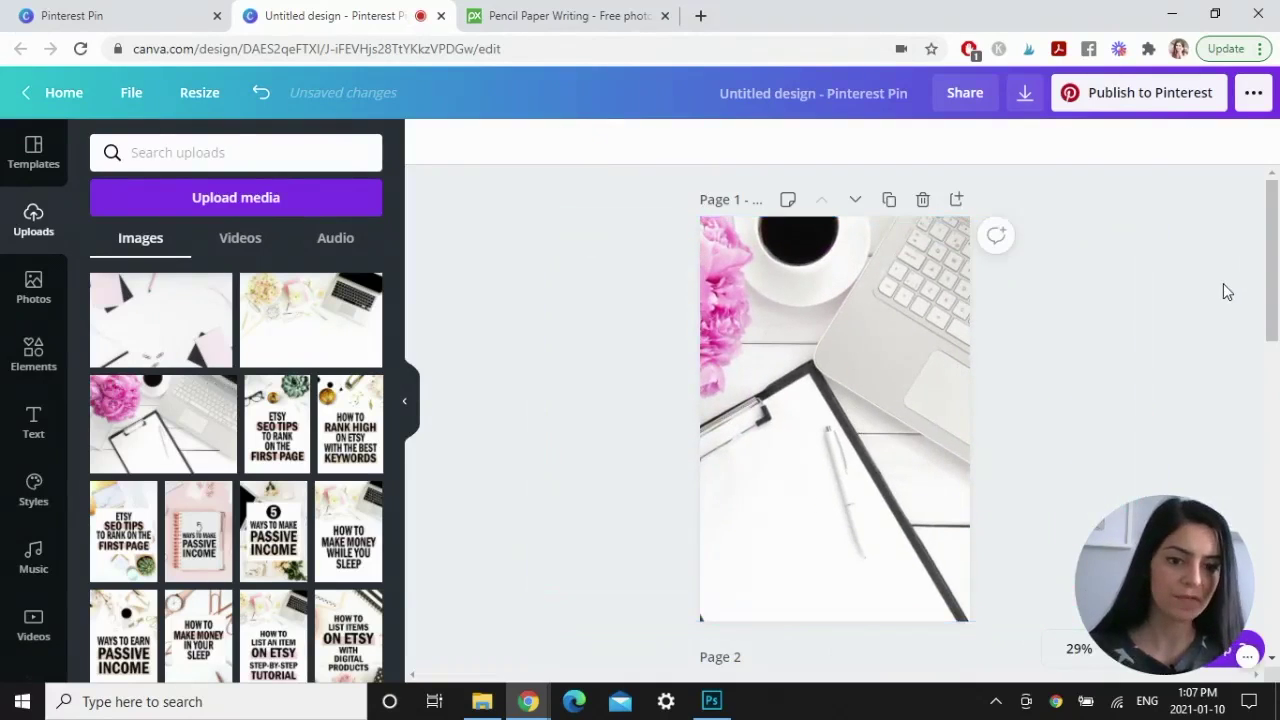
Add the laptop flat-lay photo to Page 2, move it to the top and enlarge it.
scroll(800, 400, "down", 5)
left_click(762, 408)
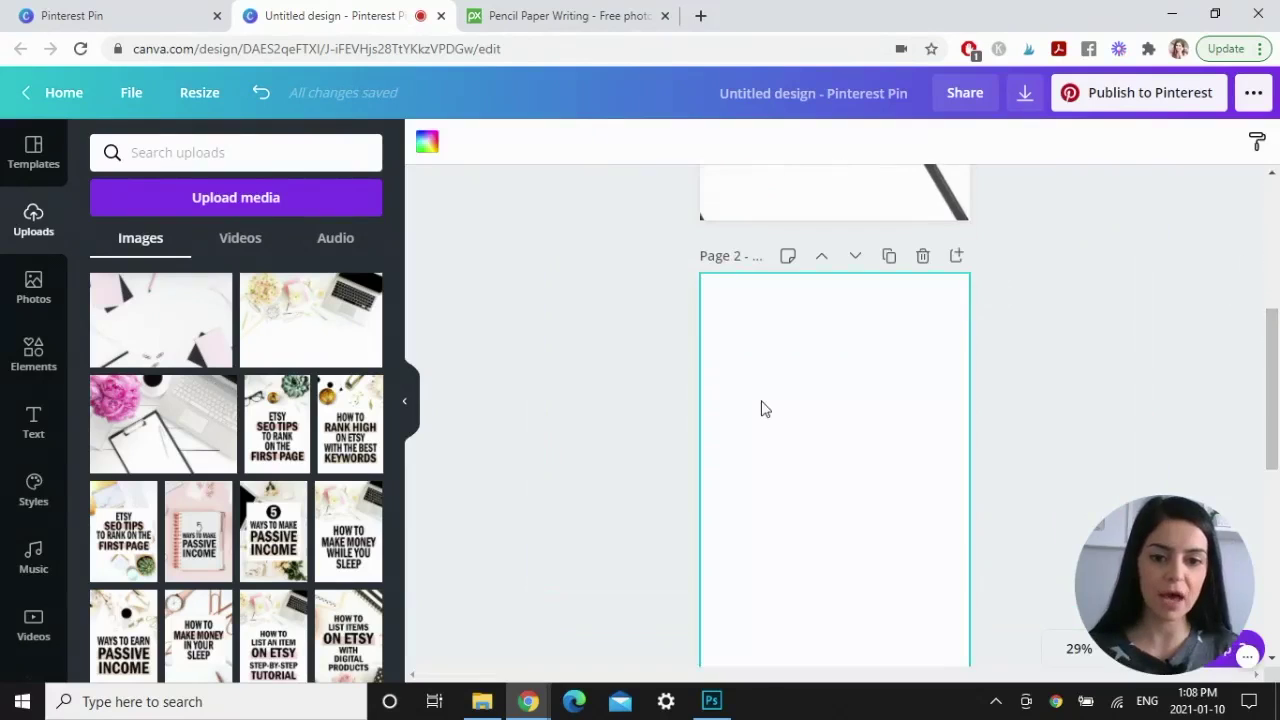
left_click(322, 338)
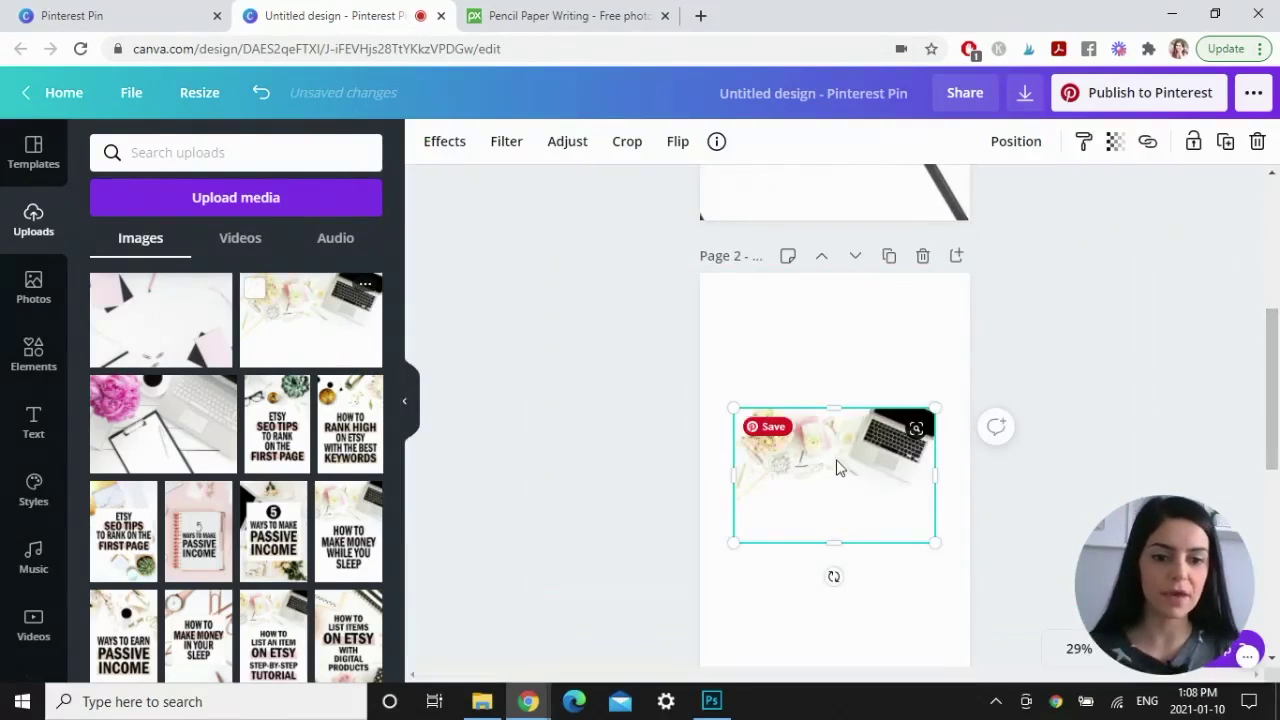
left_click_drag(838, 468, 829, 333)
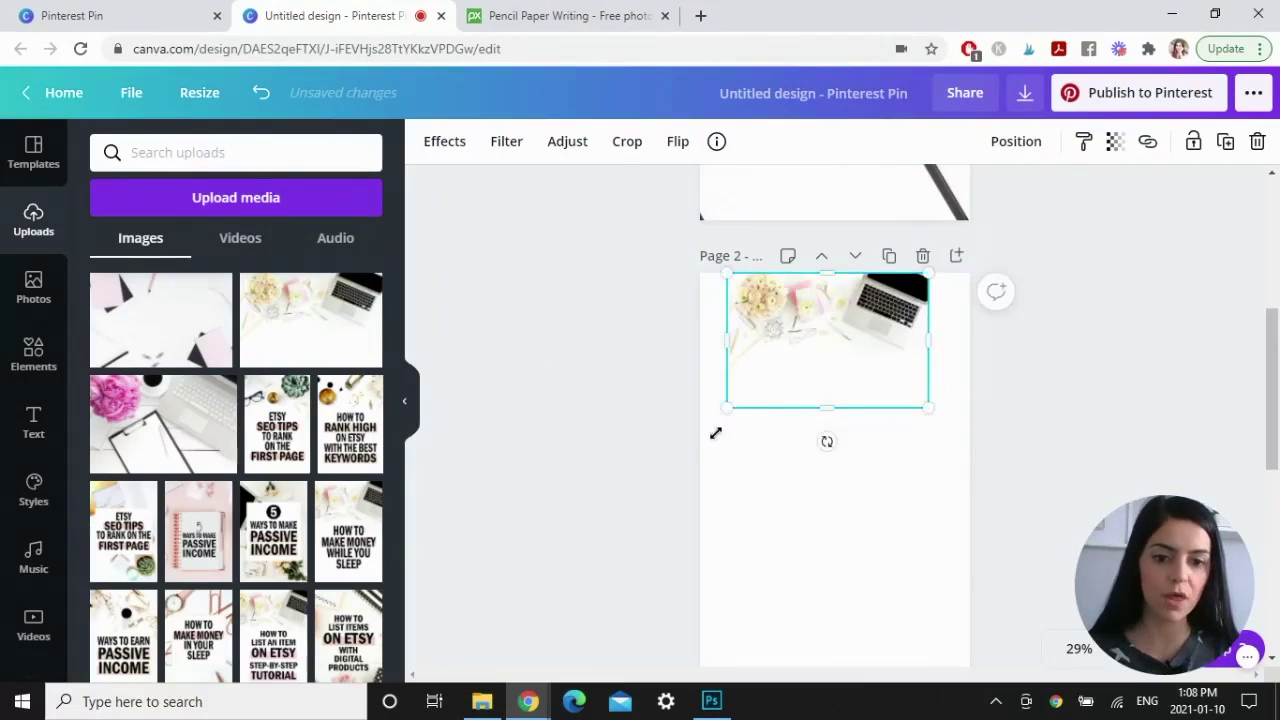
left_click_drag(716, 433, 650, 470)
left_click_drag(925, 460, 1033, 531)
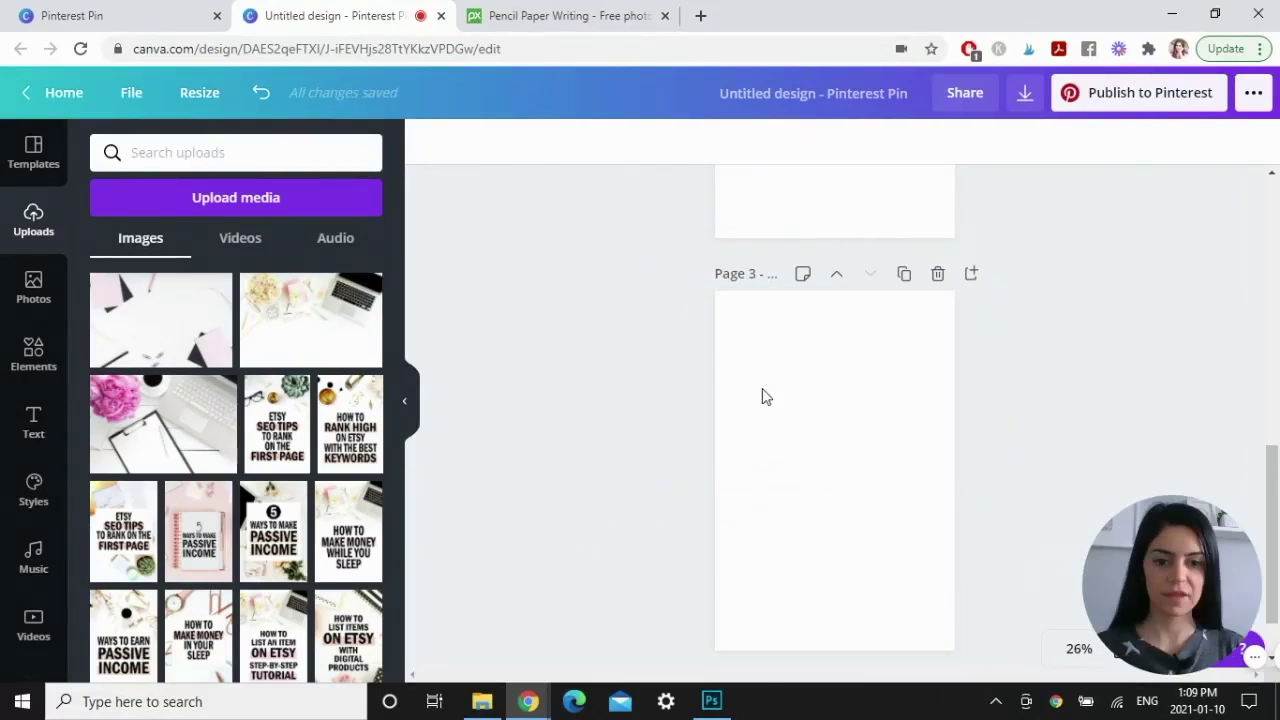
Add the white desk photo to Page 3, rotate it upright and resize it to fill.
left_click(146, 320)
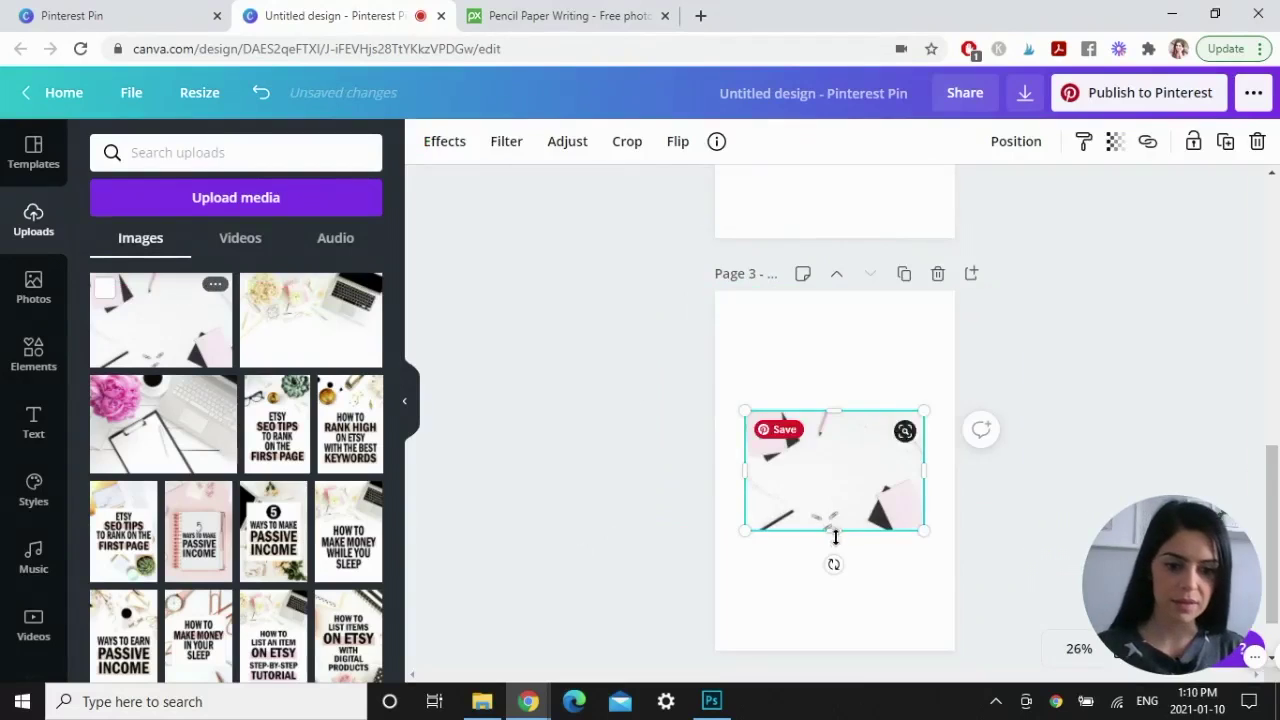
left_click_drag(833, 564, 663, 466)
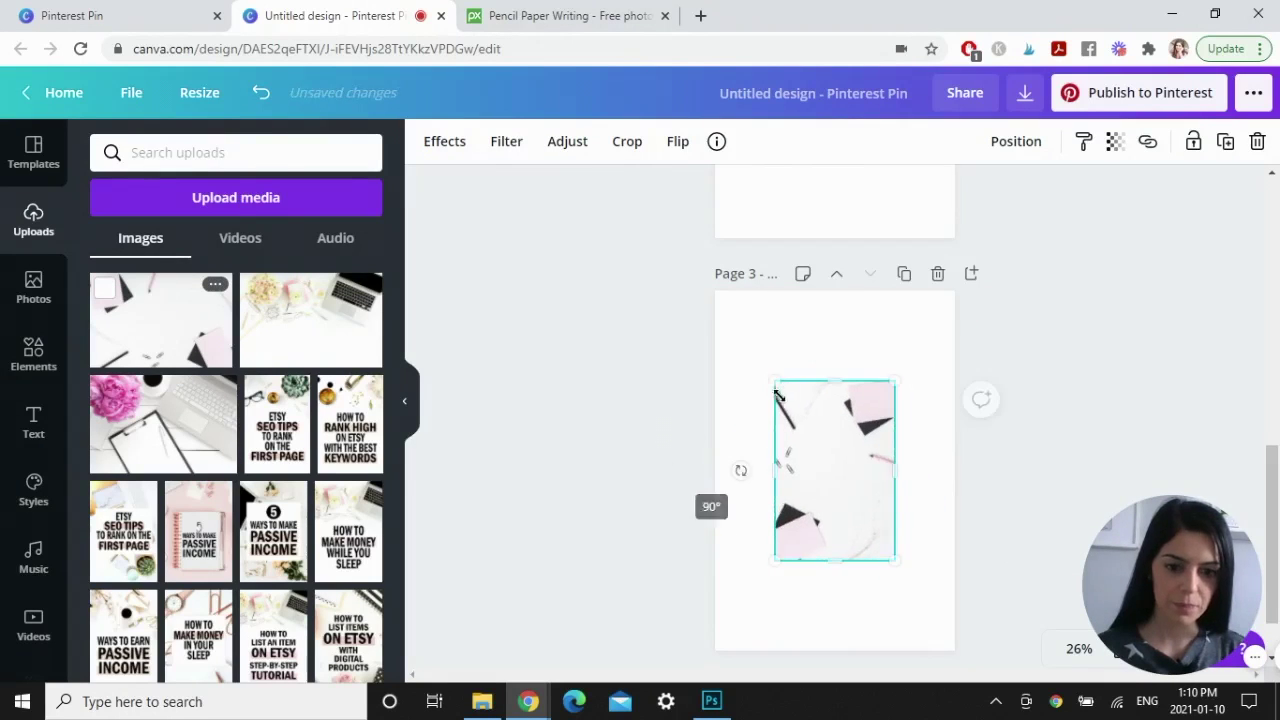
left_click_drag(775, 381, 713, 290)
scroll(820, 400, "down", 1)
left_click_drag(894, 483, 955, 578)
left_click(1130, 330)
scroll(1130, 330, "up", 8)
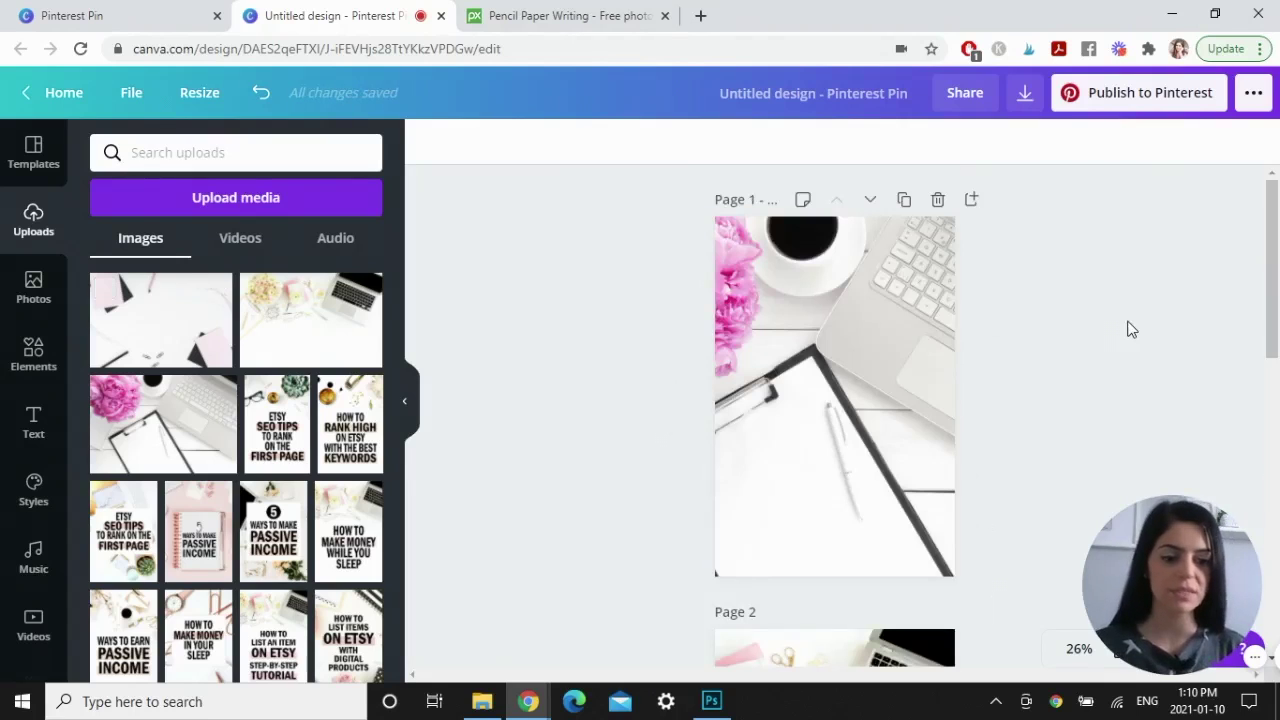
Add the pink square to Page 1 and stretch it into a tall rectangle.
left_click(40, 352)
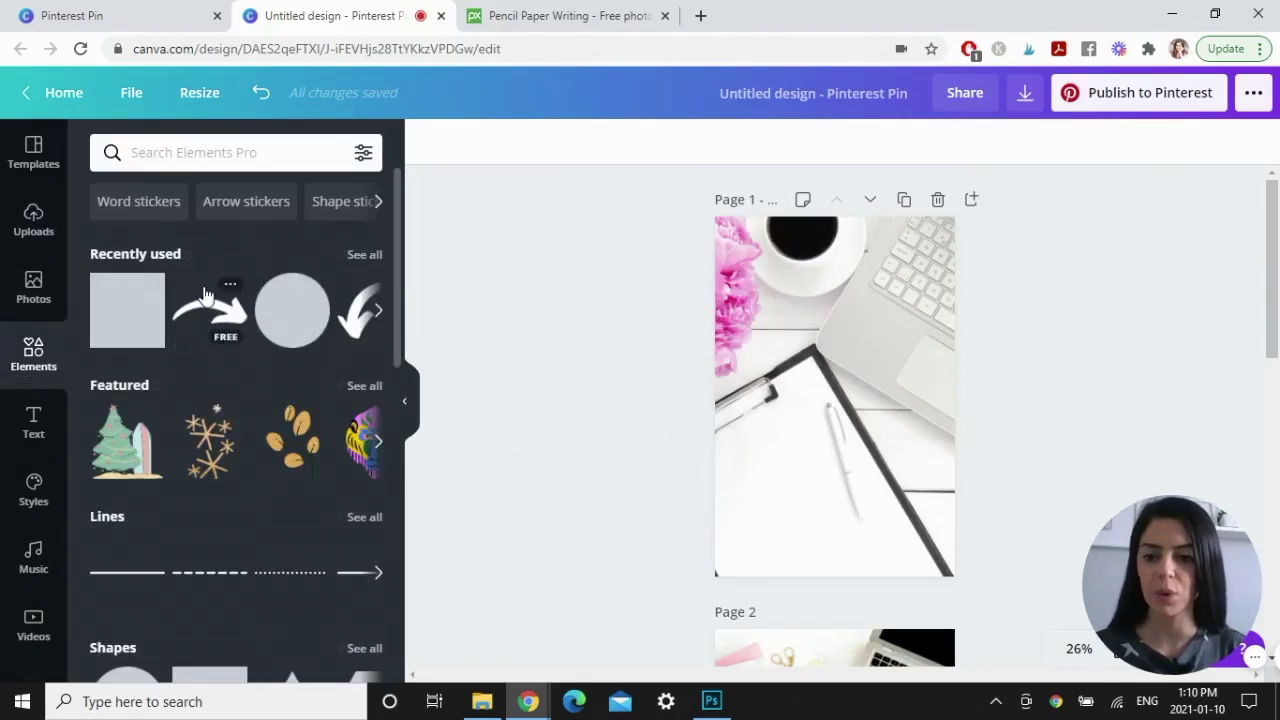
left_click(127, 312)
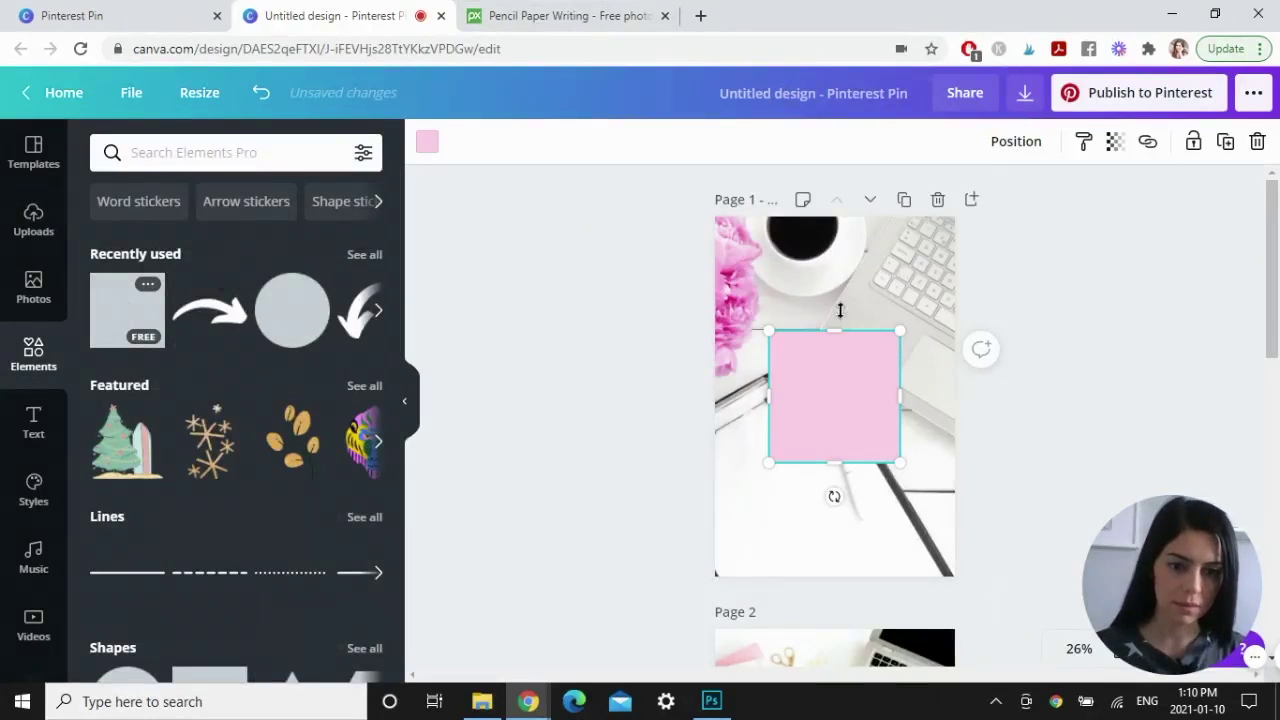
left_click_drag(840, 310, 838, 255)
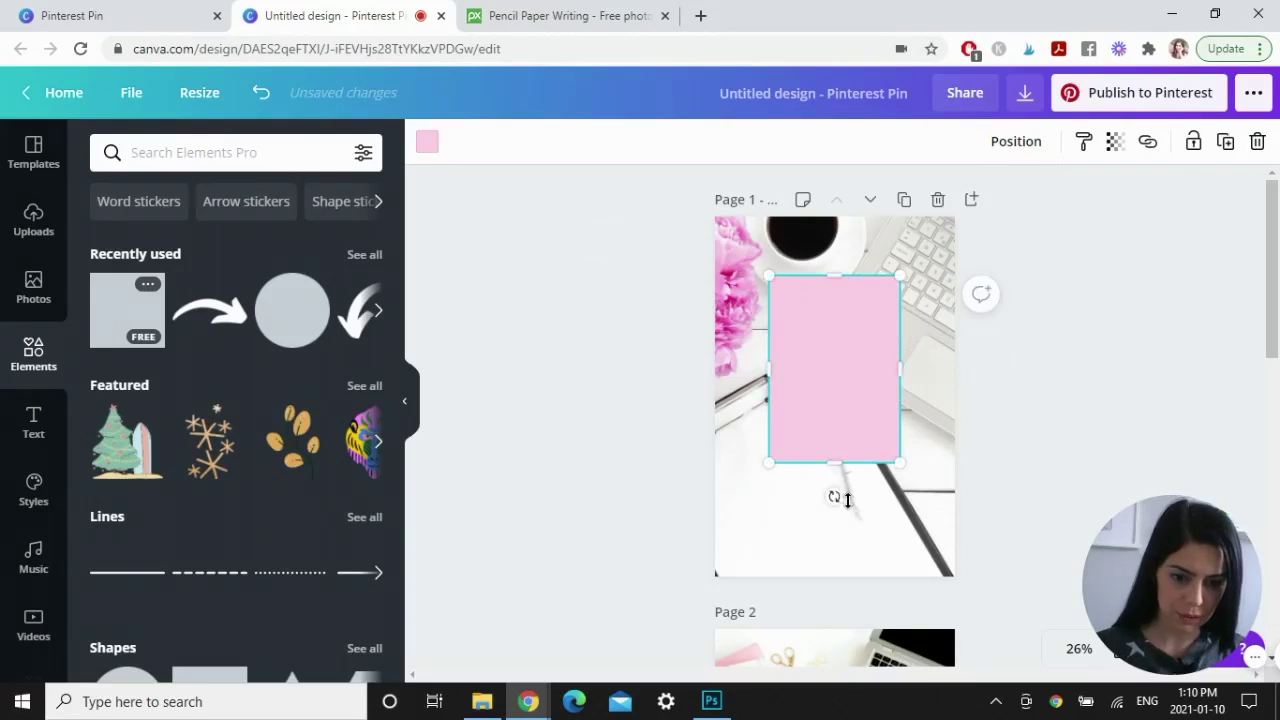
left_click_drag(847, 500, 849, 518)
left_click_drag(766, 394, 753, 403)
left_click_drag(912, 394, 923, 397)
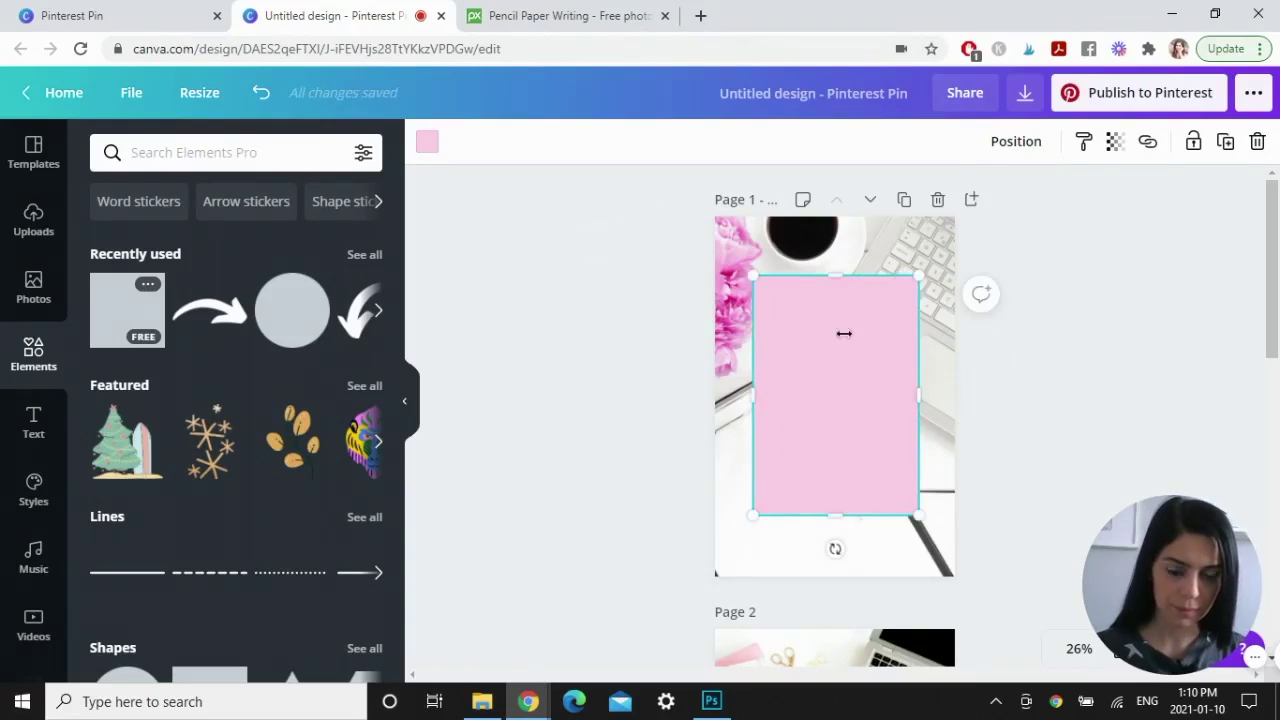
Make the rectangle white and lower its transparency.
left_click(438, 148)
left_click(160, 327)
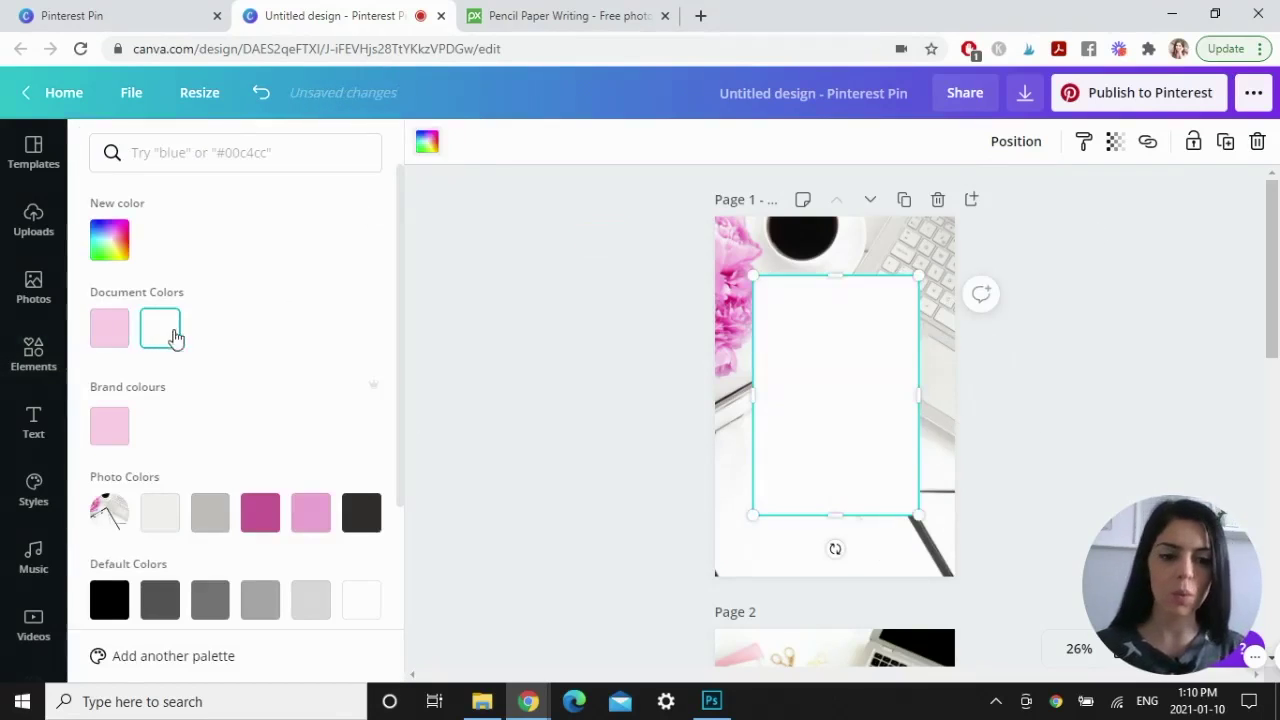
left_click(1116, 146)
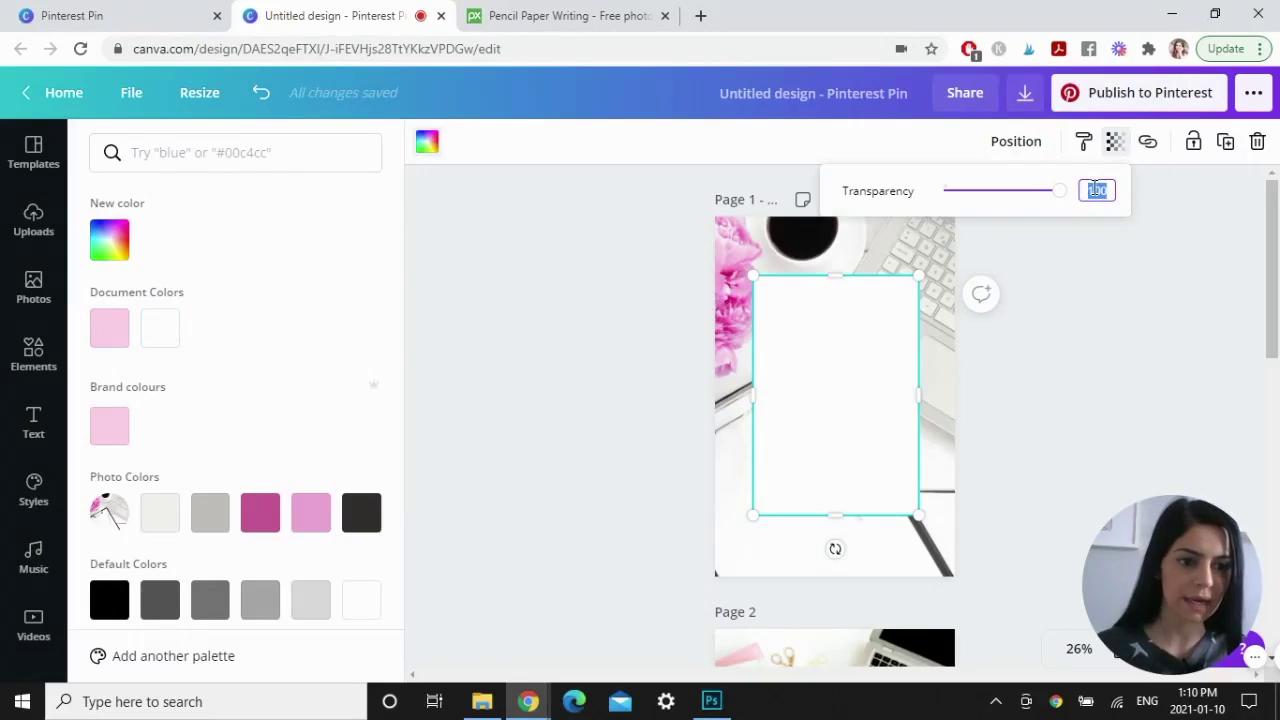
key("Return")
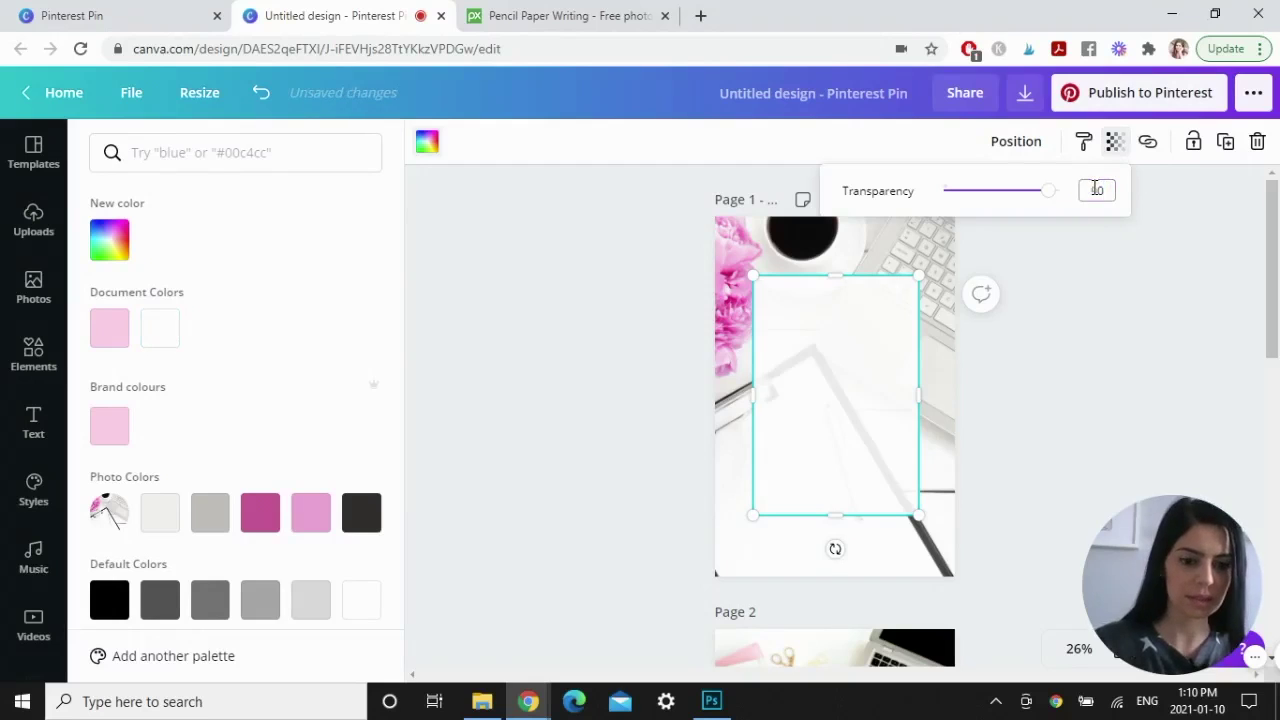
left_click(1190, 372)
left_click(1094, 389)
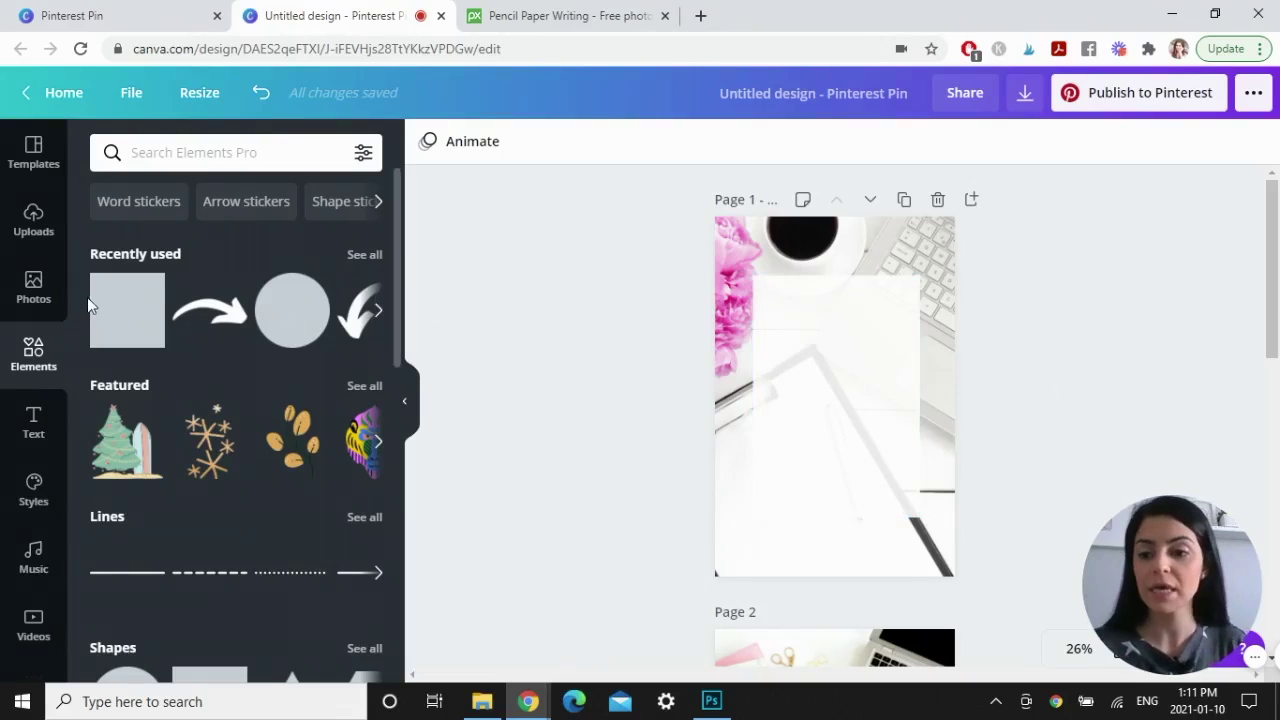
Add a heading on the white panel reading 'HOW TO CREATE VIRAL PINS FOR PINTEREST' in capitals.
left_click(31, 436)
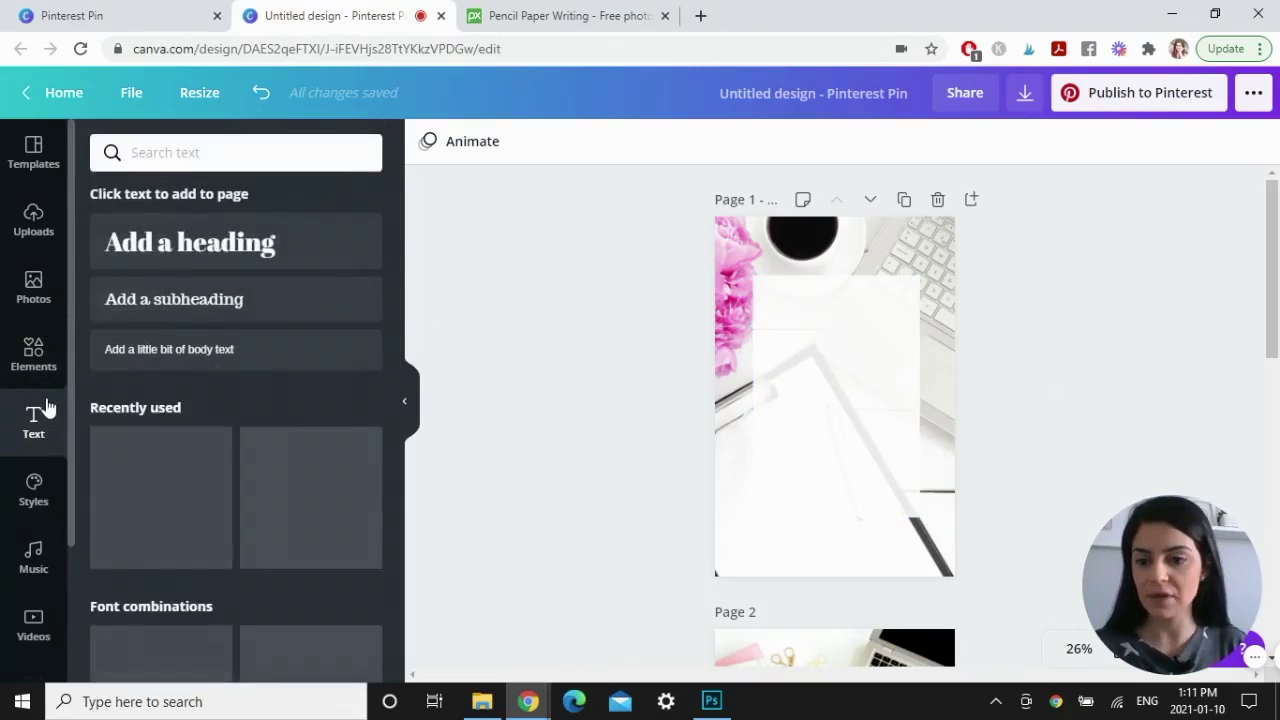
left_click(208, 248)
left_click_drag(825, 405, 886, 391)
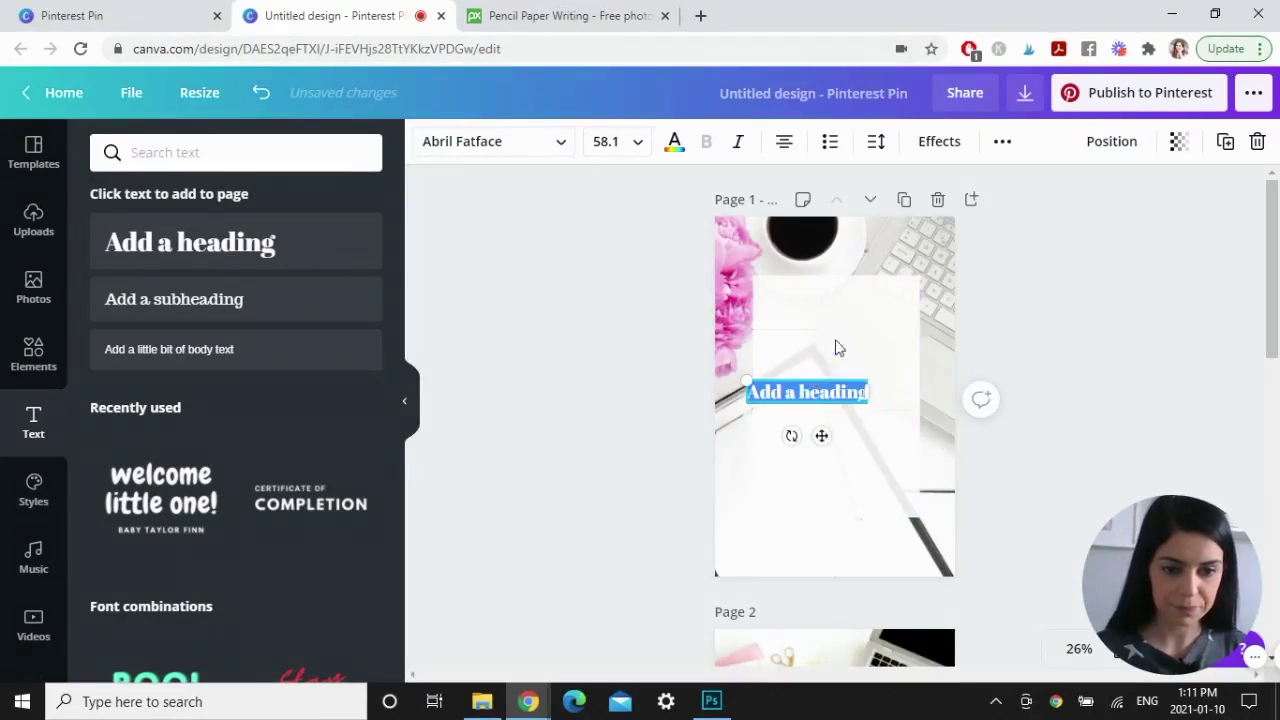
left_click_drag(866, 398, 940, 368)
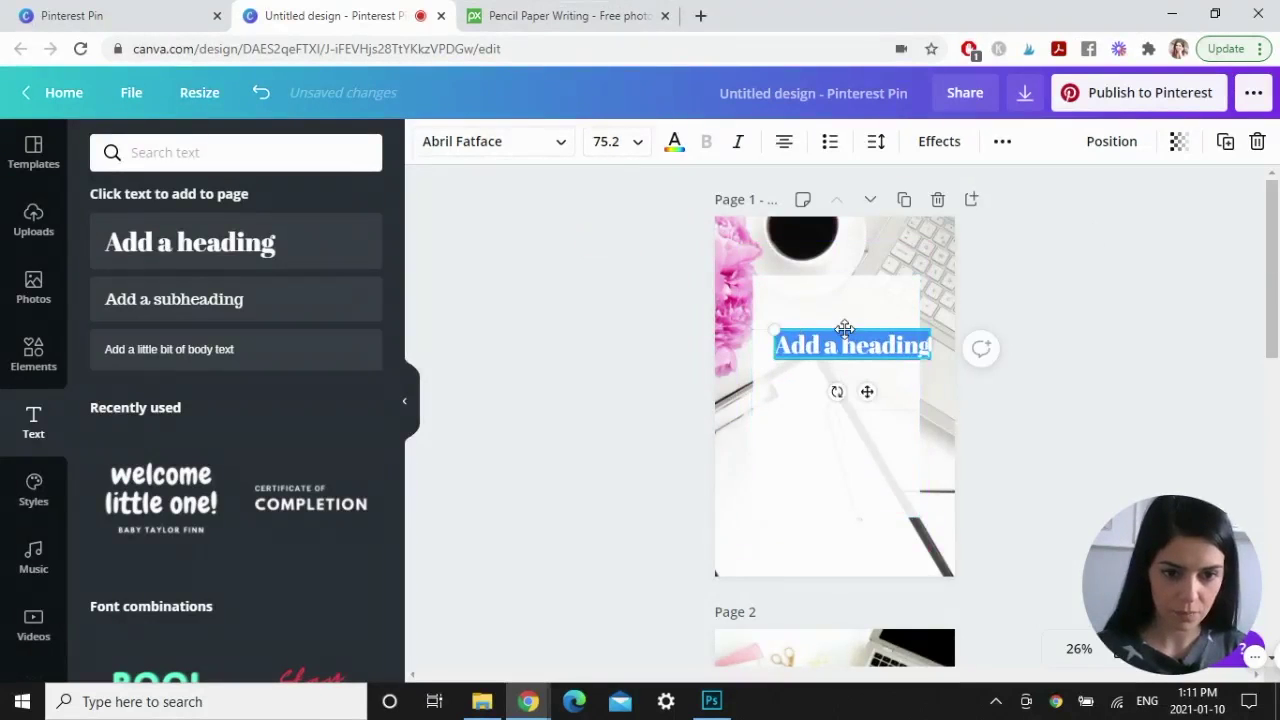
mouse_move(848, 336)
left_mouse_down()
mouse_move(835, 331)
mouse_move(855, 340)
left_mouse_up()
key("Caps_Lock")
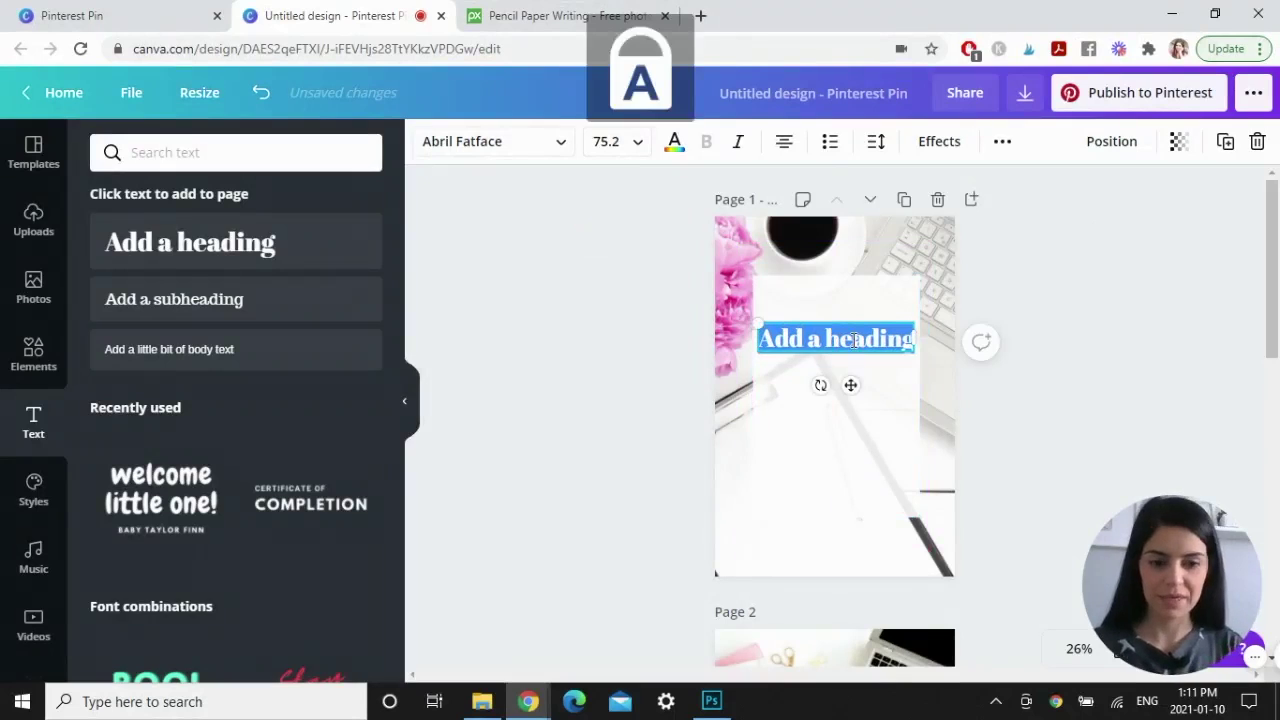
type("HOW TO C")
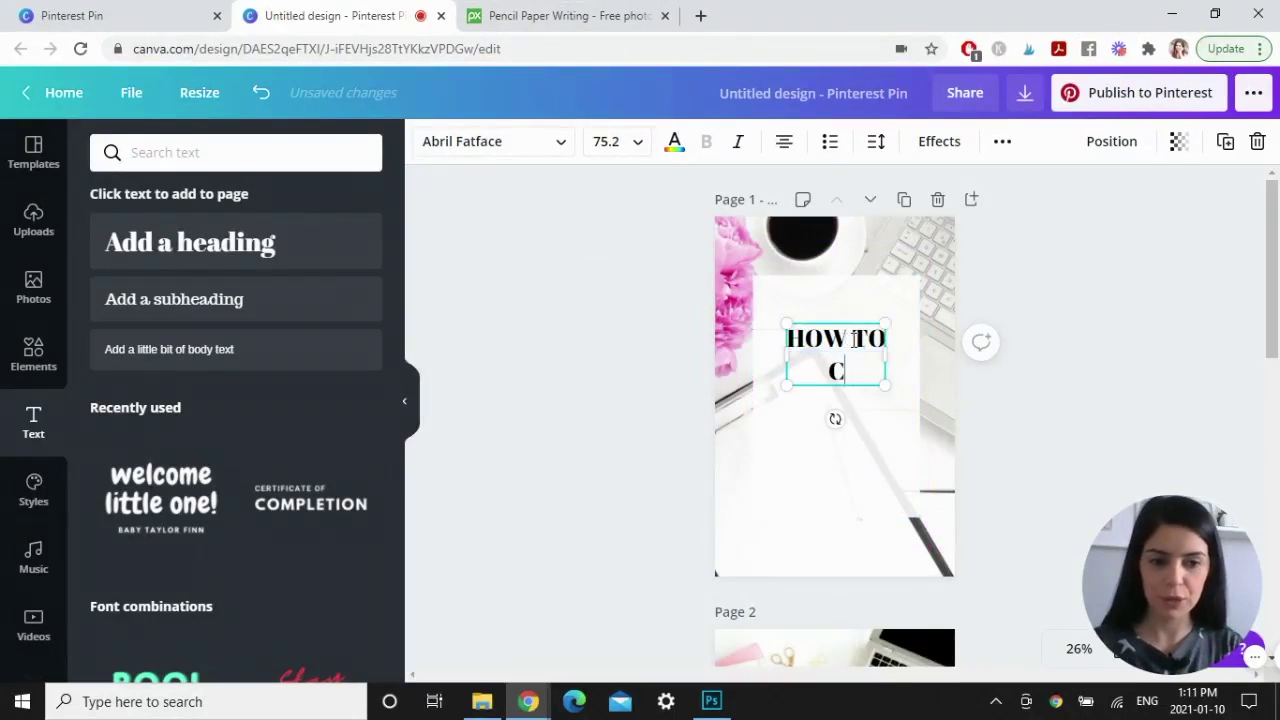
type("REATE VIR")
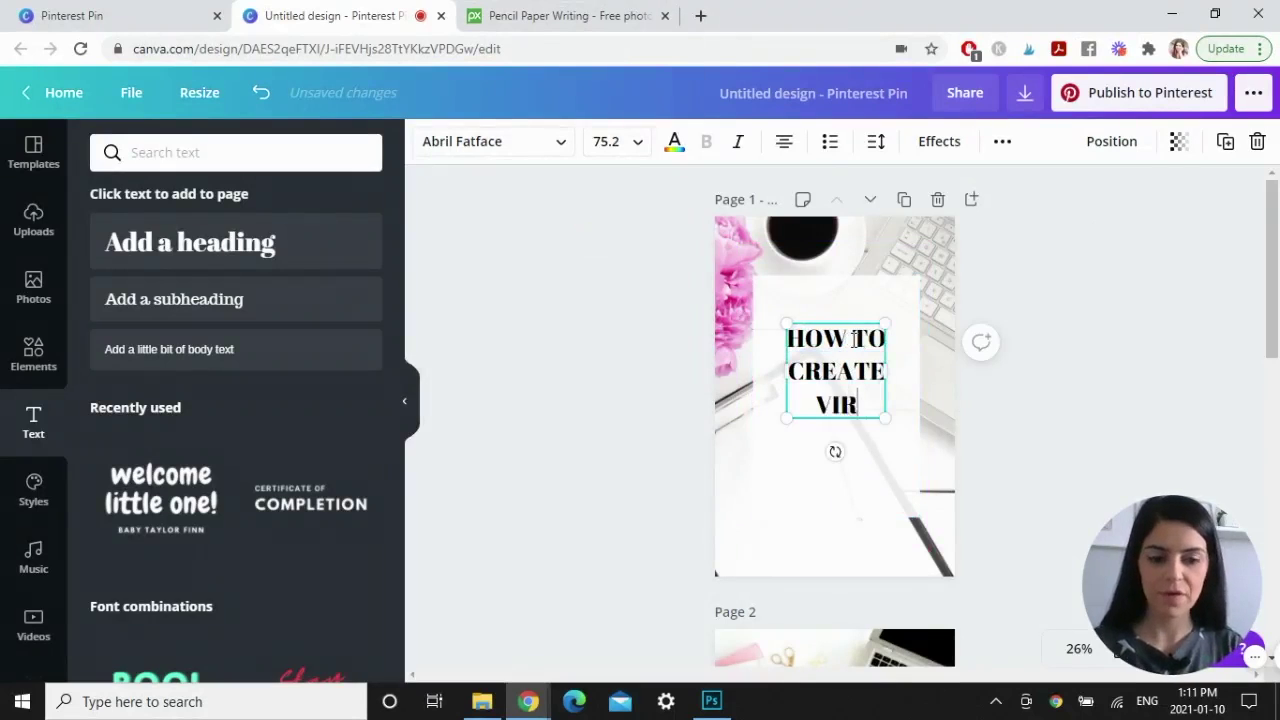
type("AL PINS FOR PINTEREST")
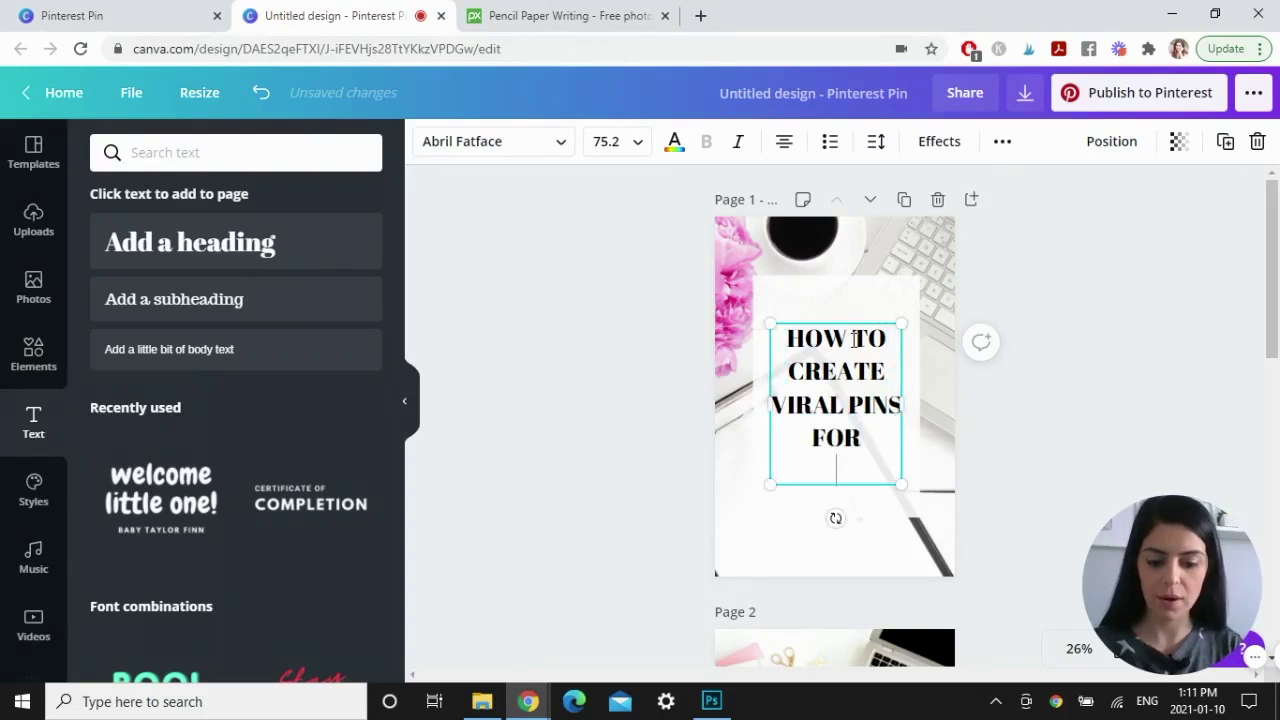
left_click(1107, 388)
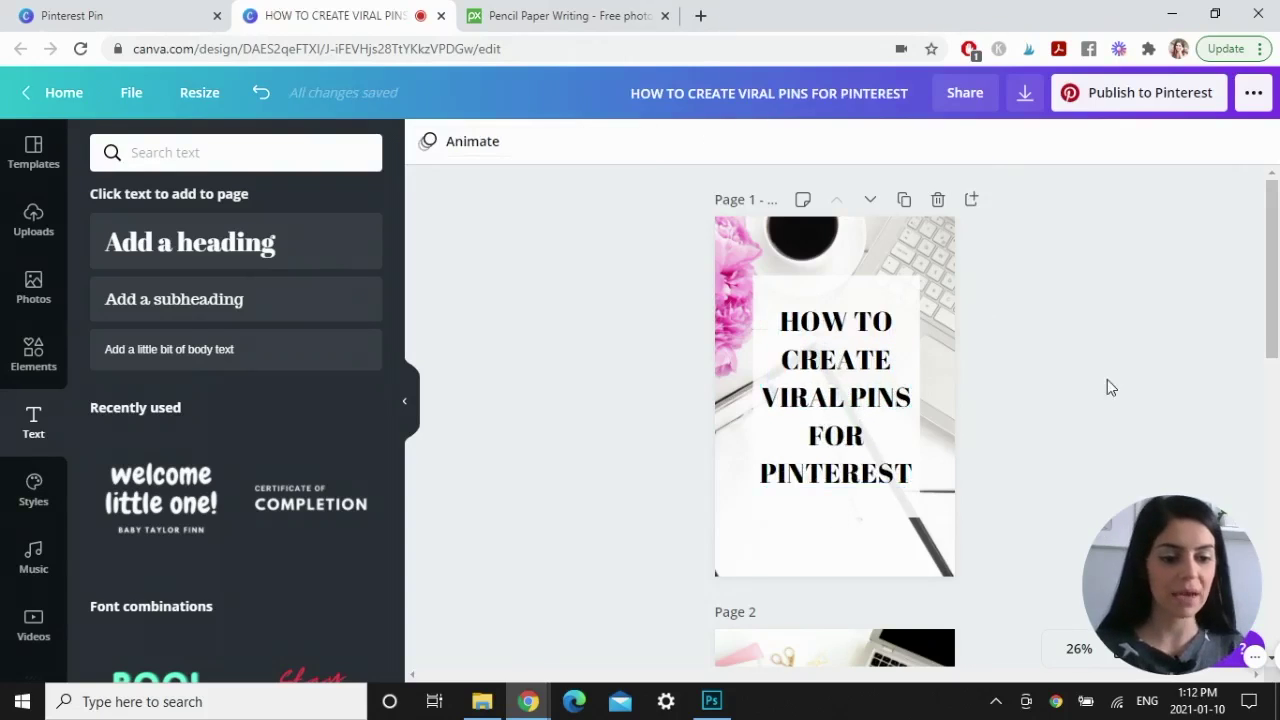
Add a pink square and recolour it a darker pink taken from the photo.
left_click(36, 352)
left_click(127, 310)
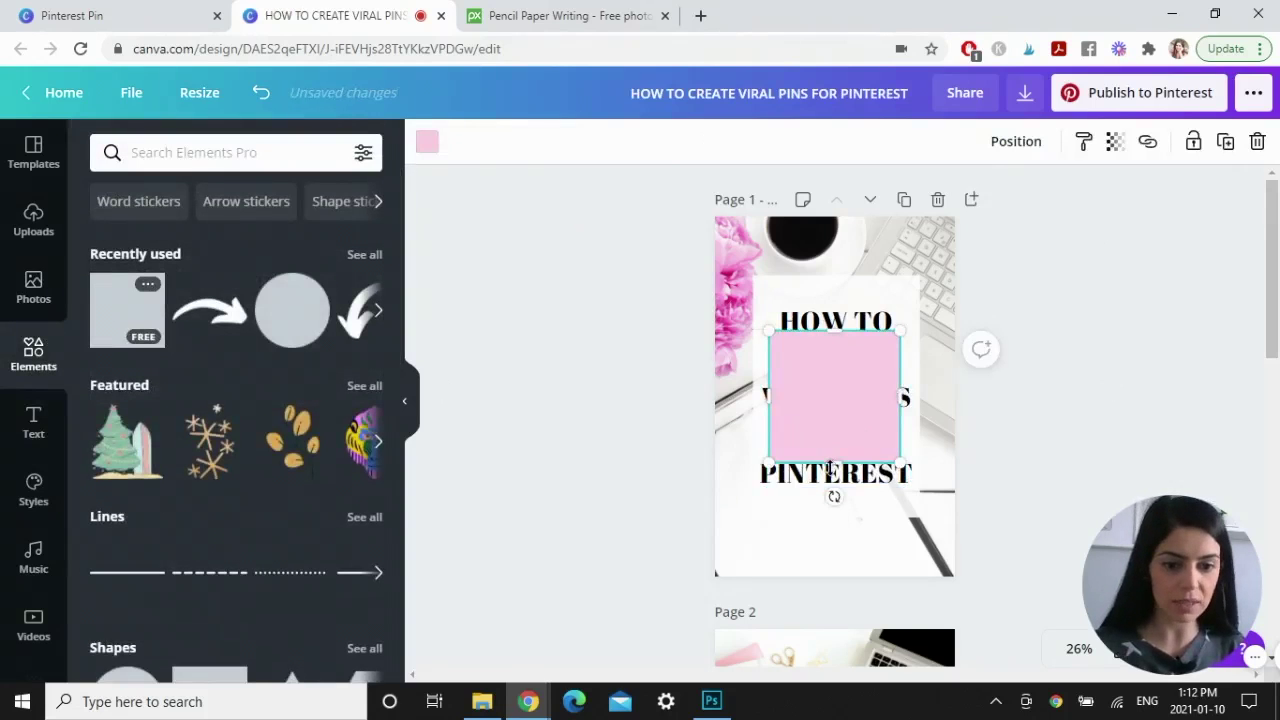
left_click_drag(834, 455, 834, 383)
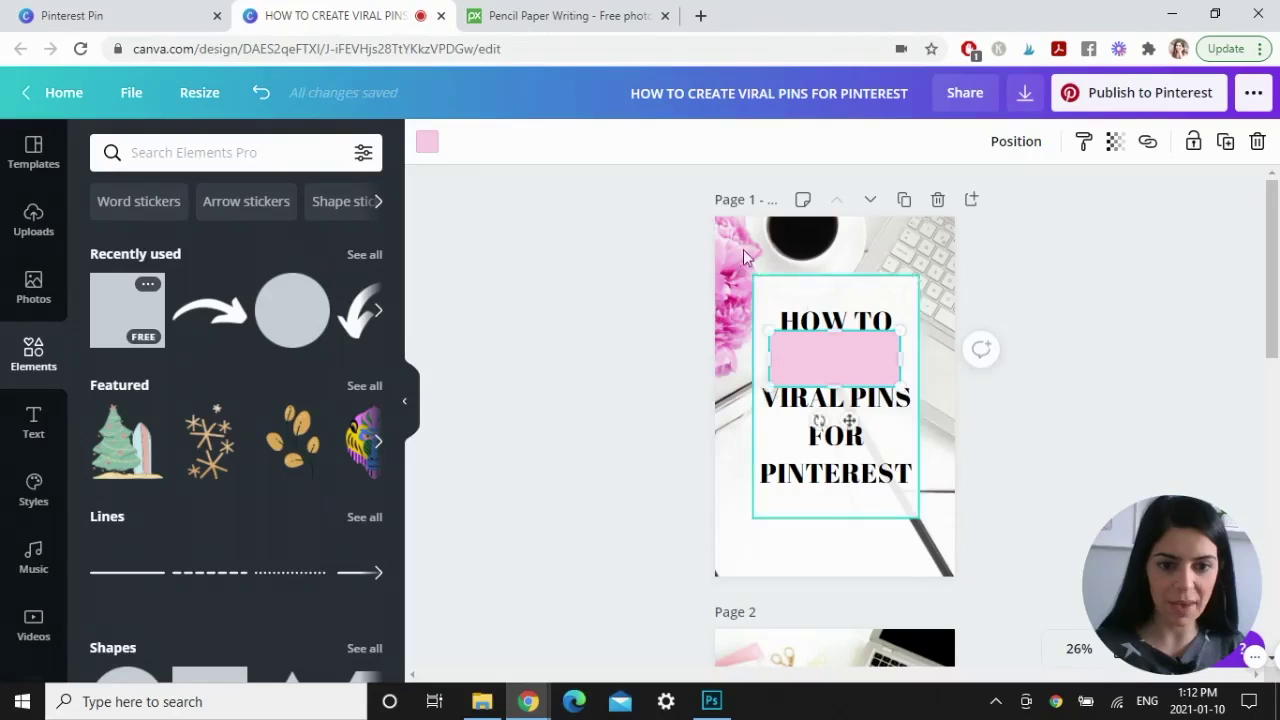
left_click(428, 145)
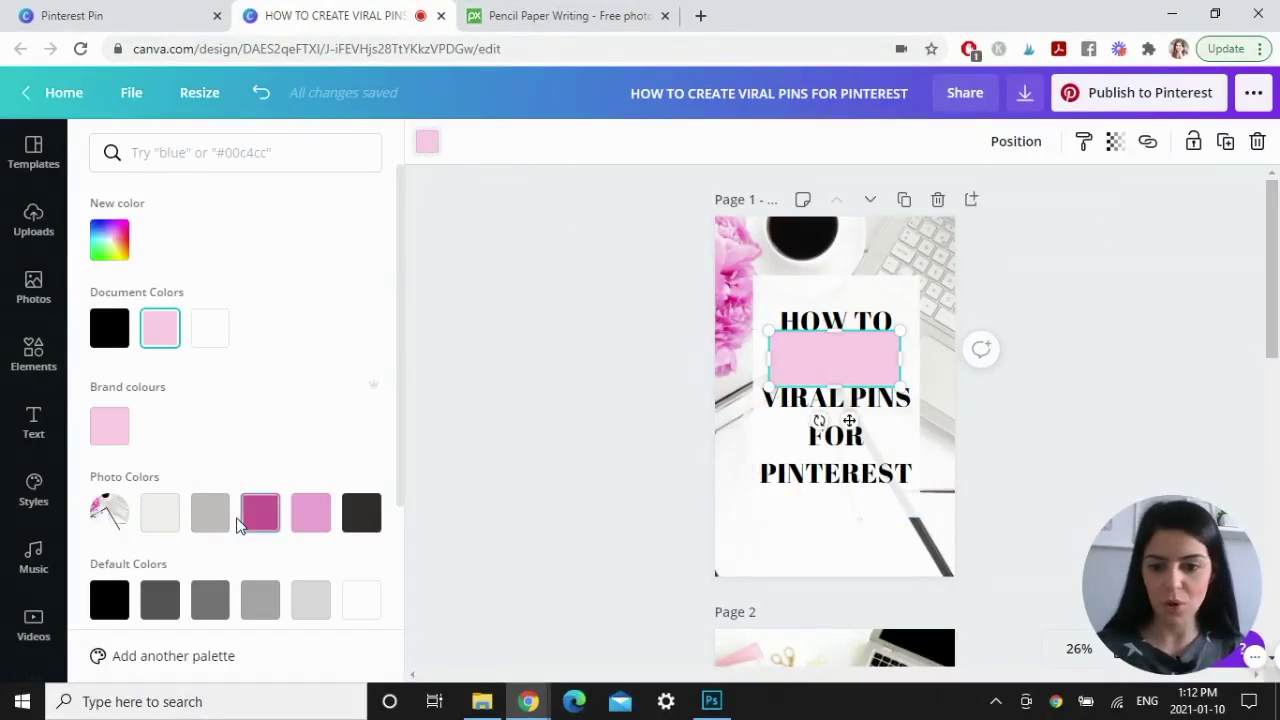
left_click(311, 518)
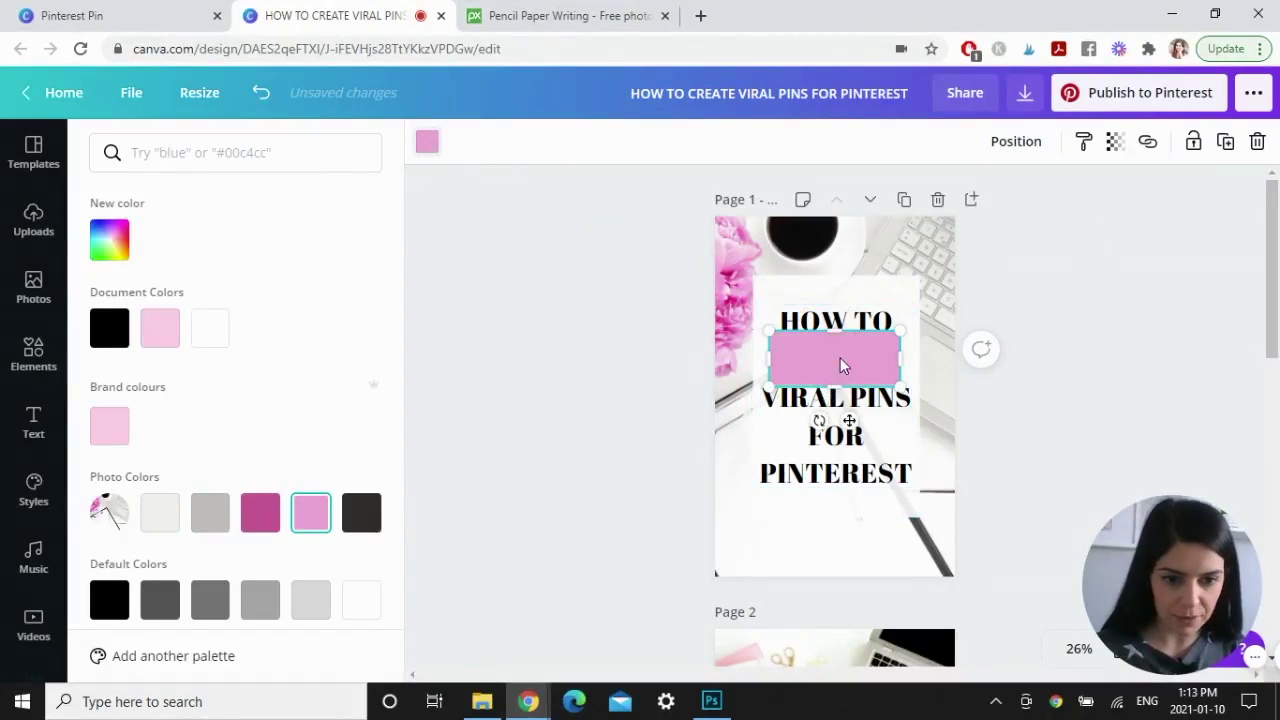
Shape it into a thin bar over VIRAL PINS and send it behind the text.
left_click_drag(840, 366, 903, 424)
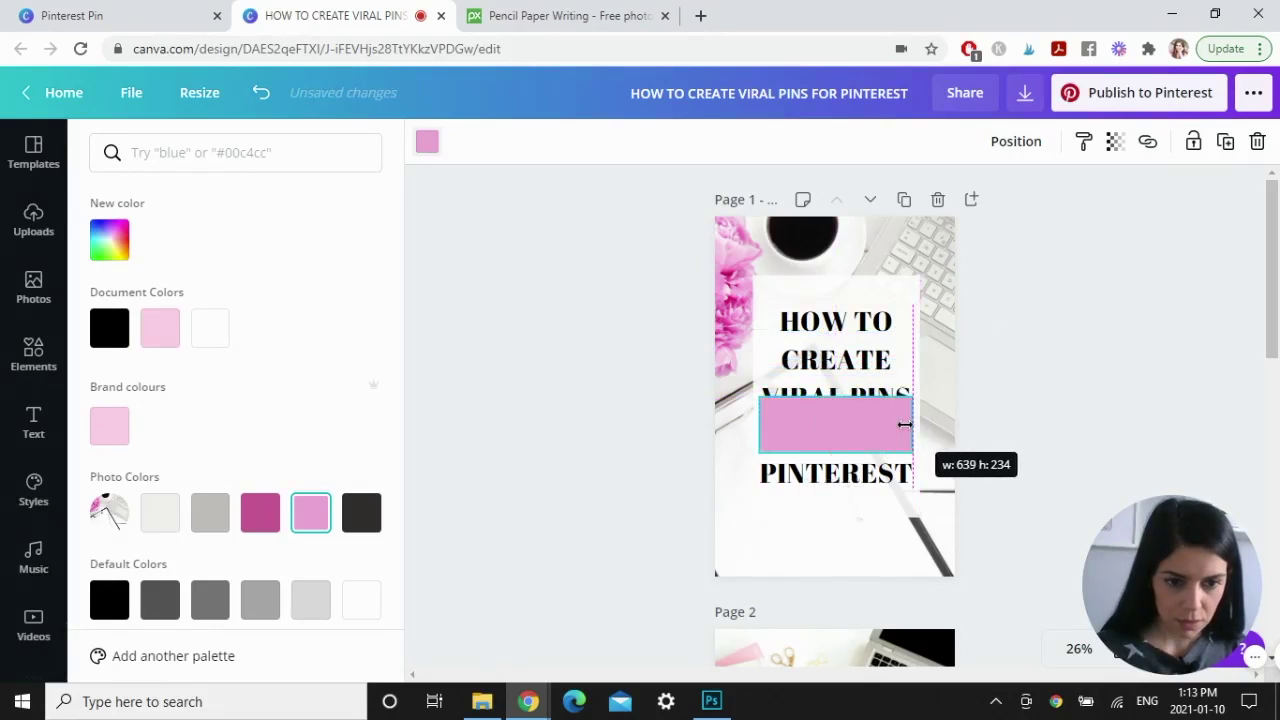
left_click_drag(837, 452, 846, 414)
right_click(848, 420)
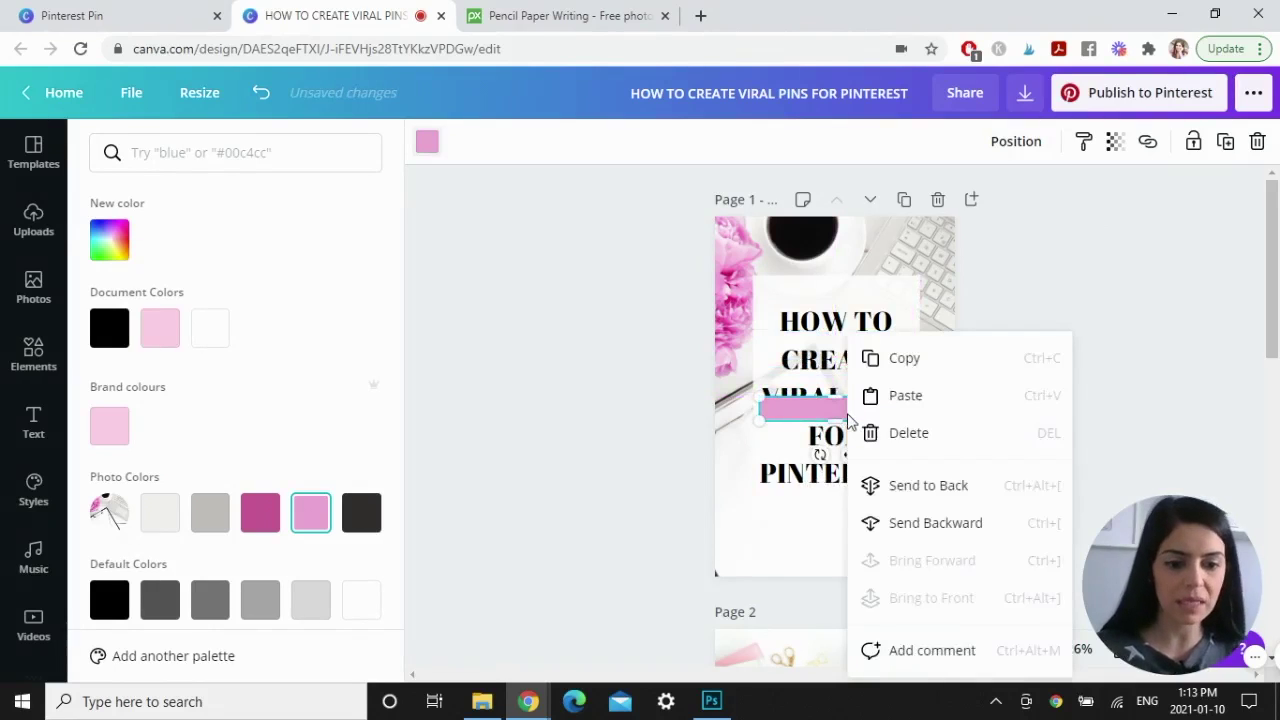
left_click(932, 525)
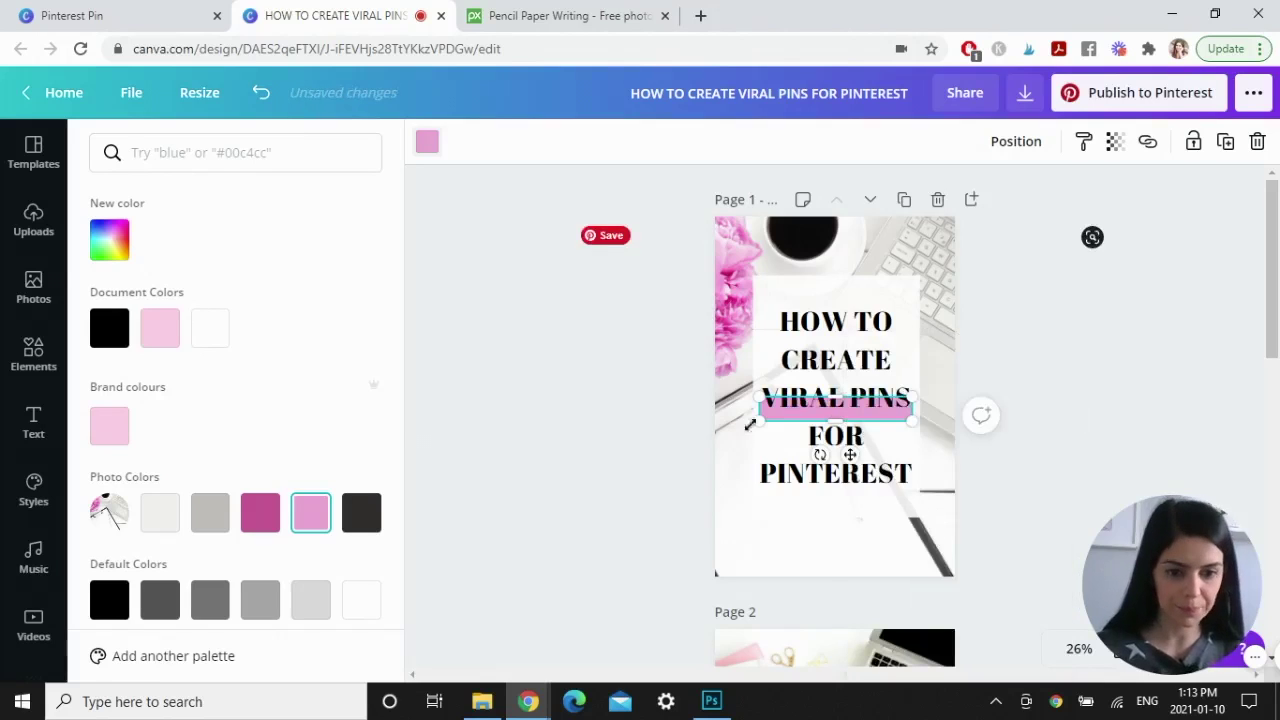
left_click(1072, 398)
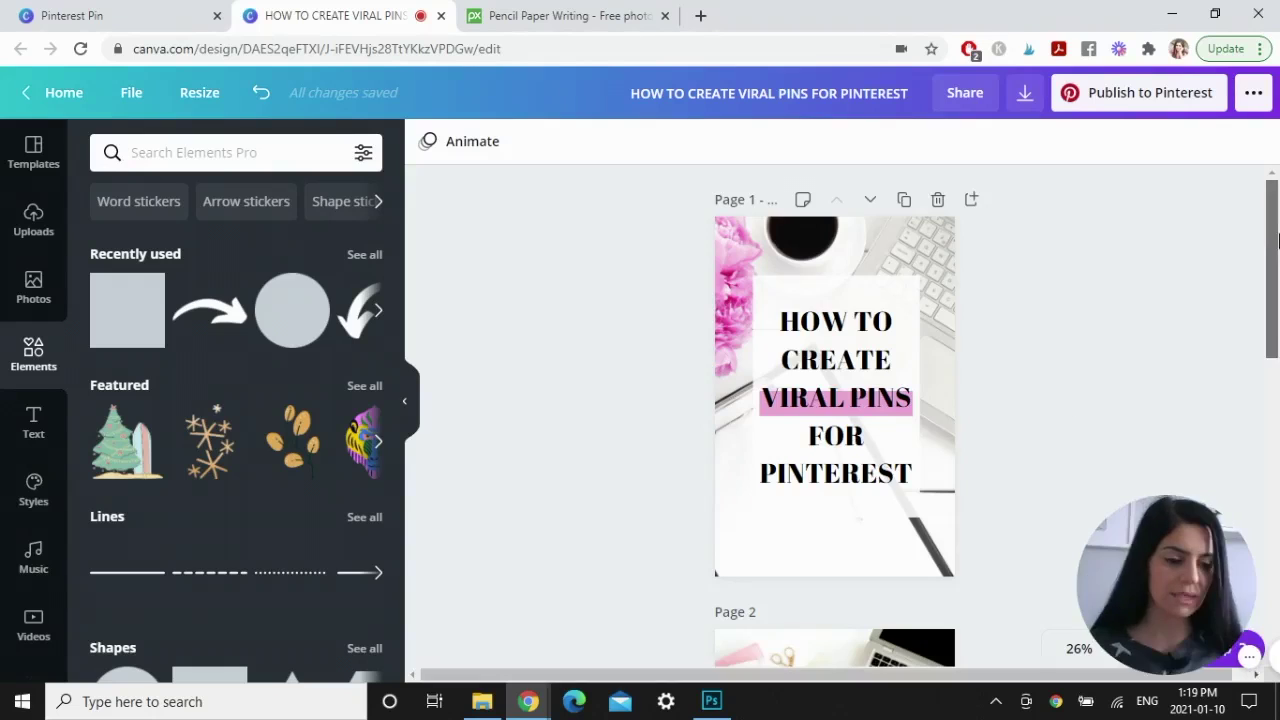
Add a heading text box to Page 2 and widen it across the page.
scroll(1277, 248, "down", 1)
scroll(1277, 248, "down", 4)
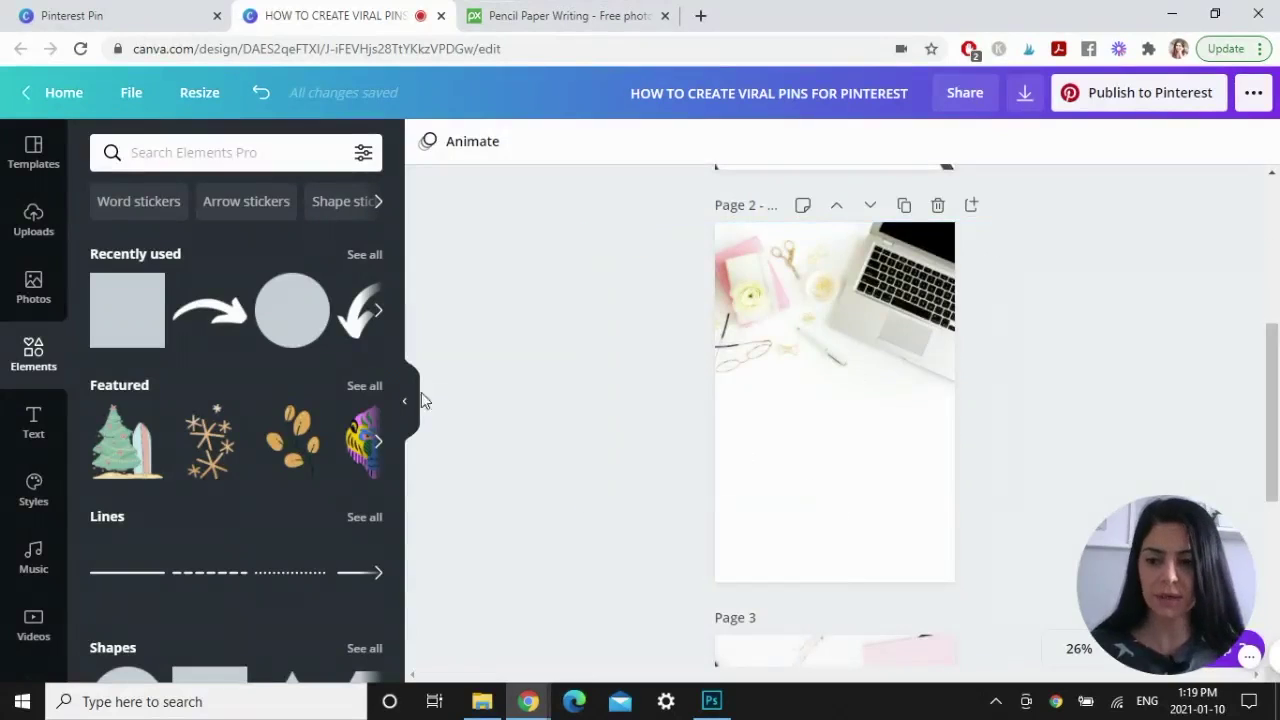
left_click(35, 422)
left_click(142, 265)
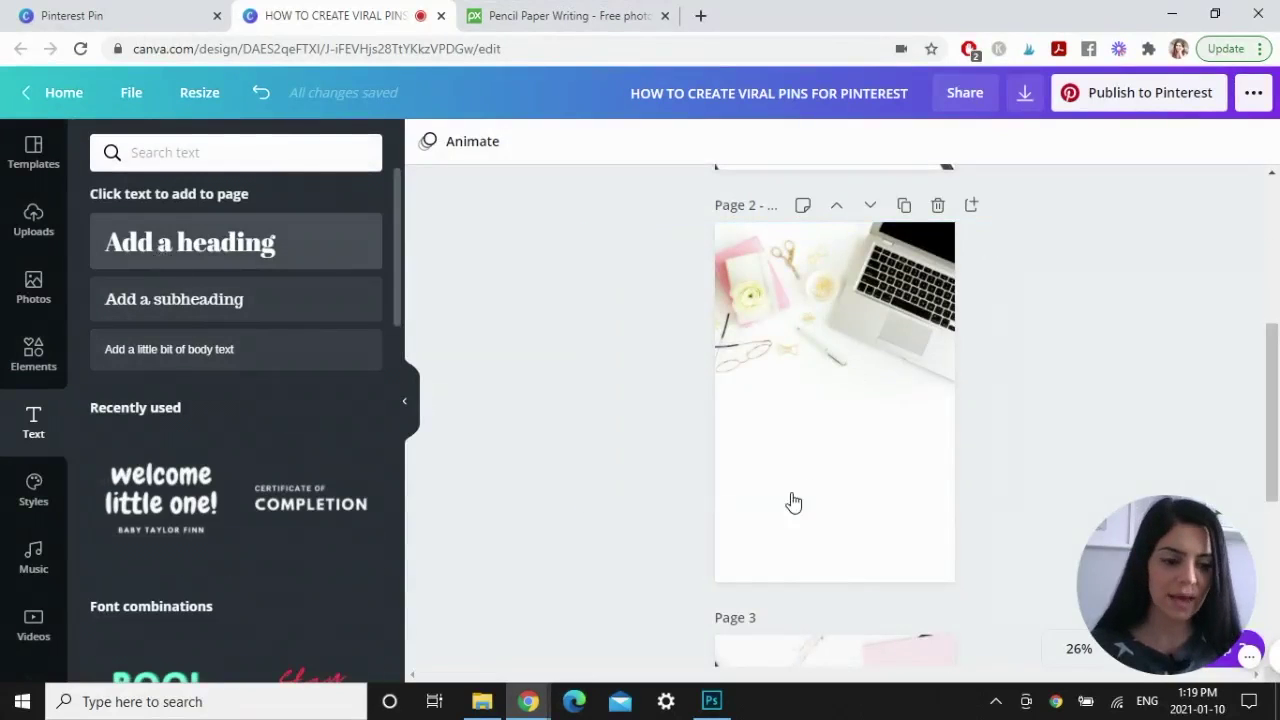
left_click_drag(777, 374, 752, 362)
mouse_move(868, 408)
left_mouse_down()
mouse_move(863, 420)
mouse_move(911, 437)
mouse_move(873, 405)
left_mouse_up()
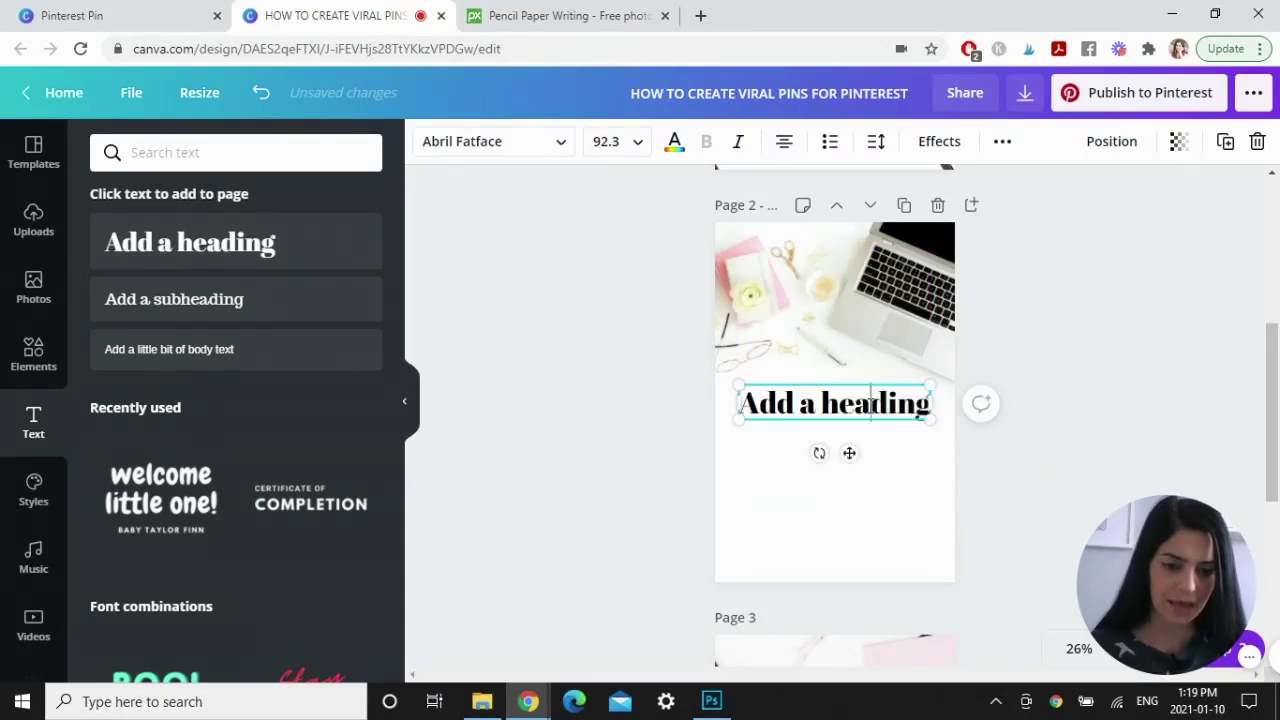
Replace the placeholder with 'HOW TO GO VIRAL ON PINTEREST', split over separate lines.
double_click(873, 405)
key("ctrl+a")
type("H")
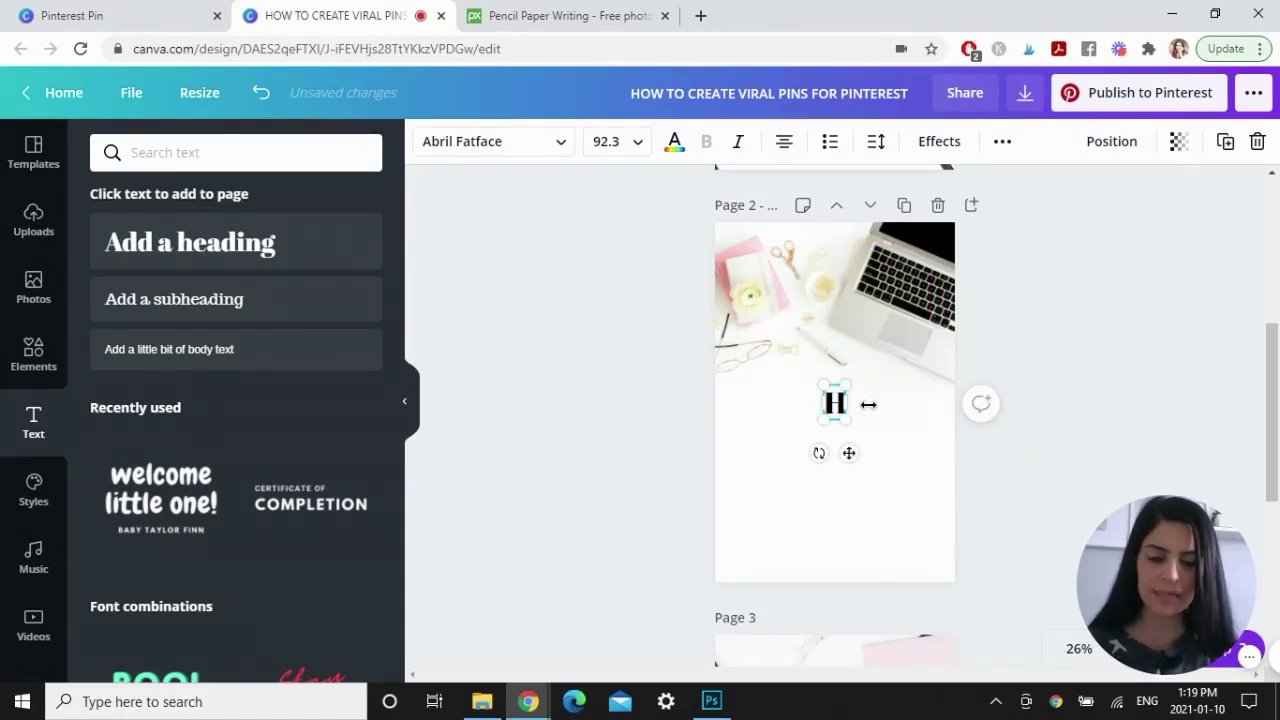
type("OW TO GO VIRAL")
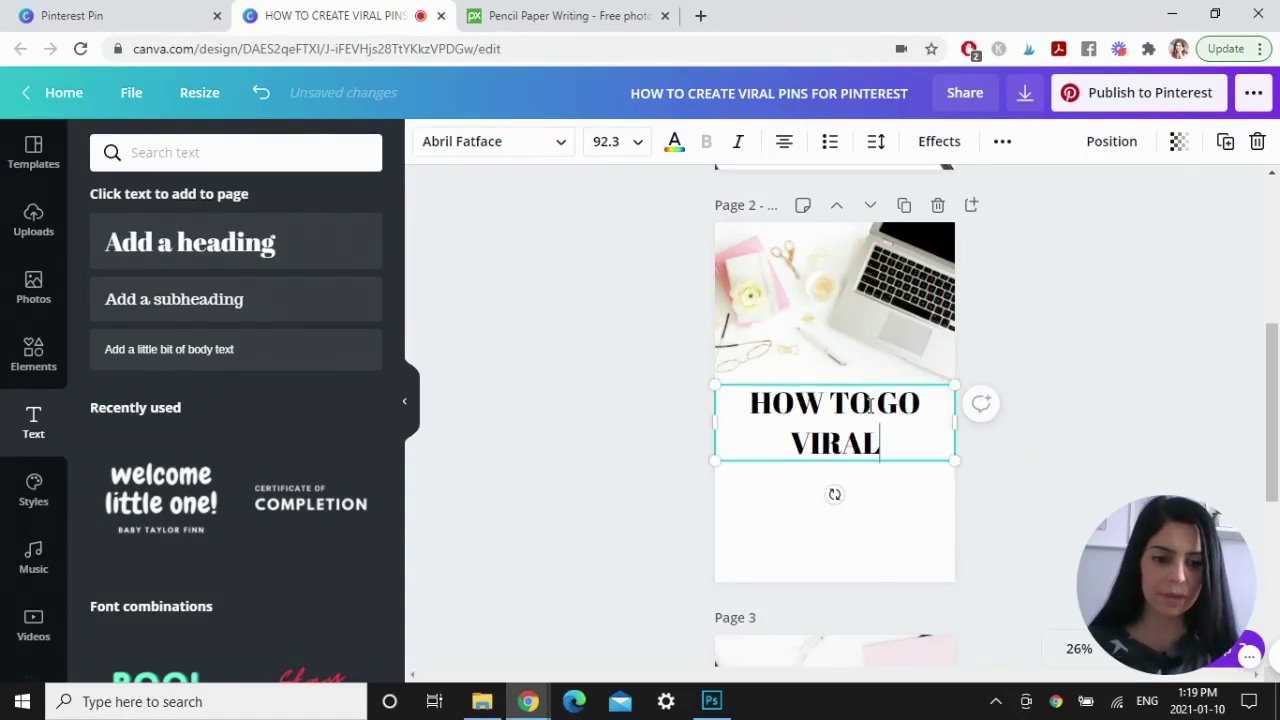
key("Return")
type("ON")
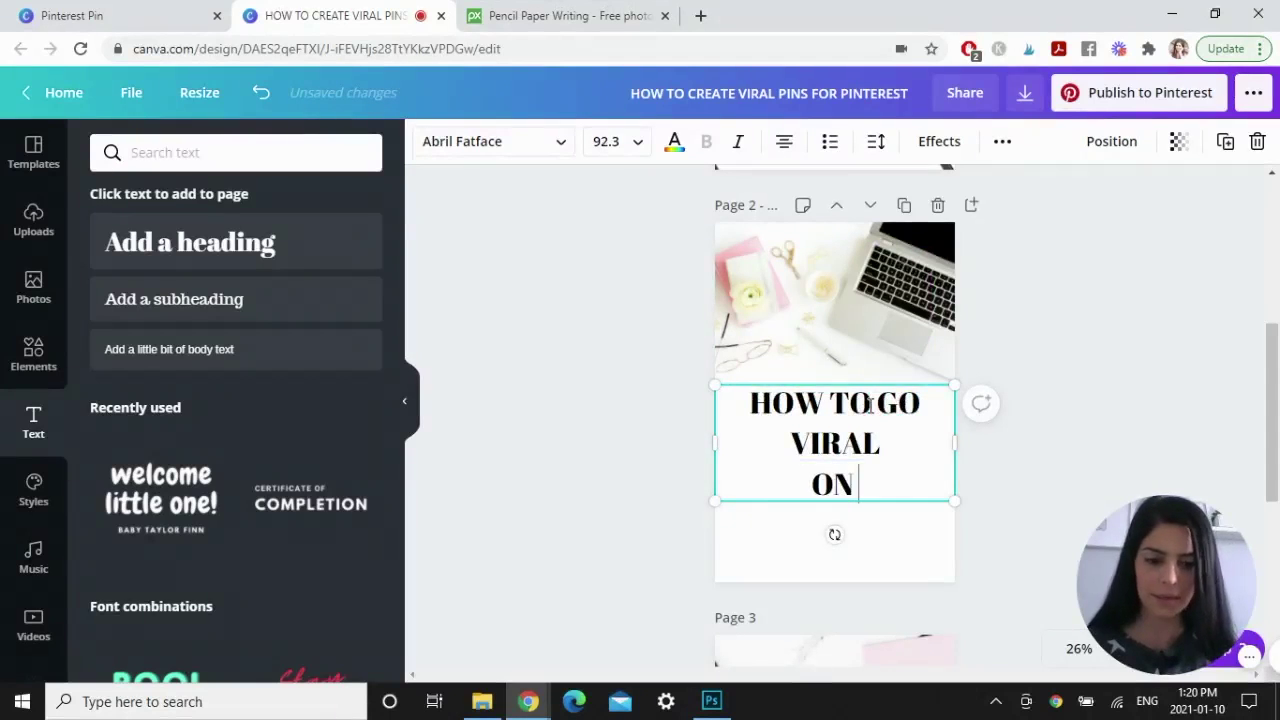
key("Return")
type("PINTEREST")
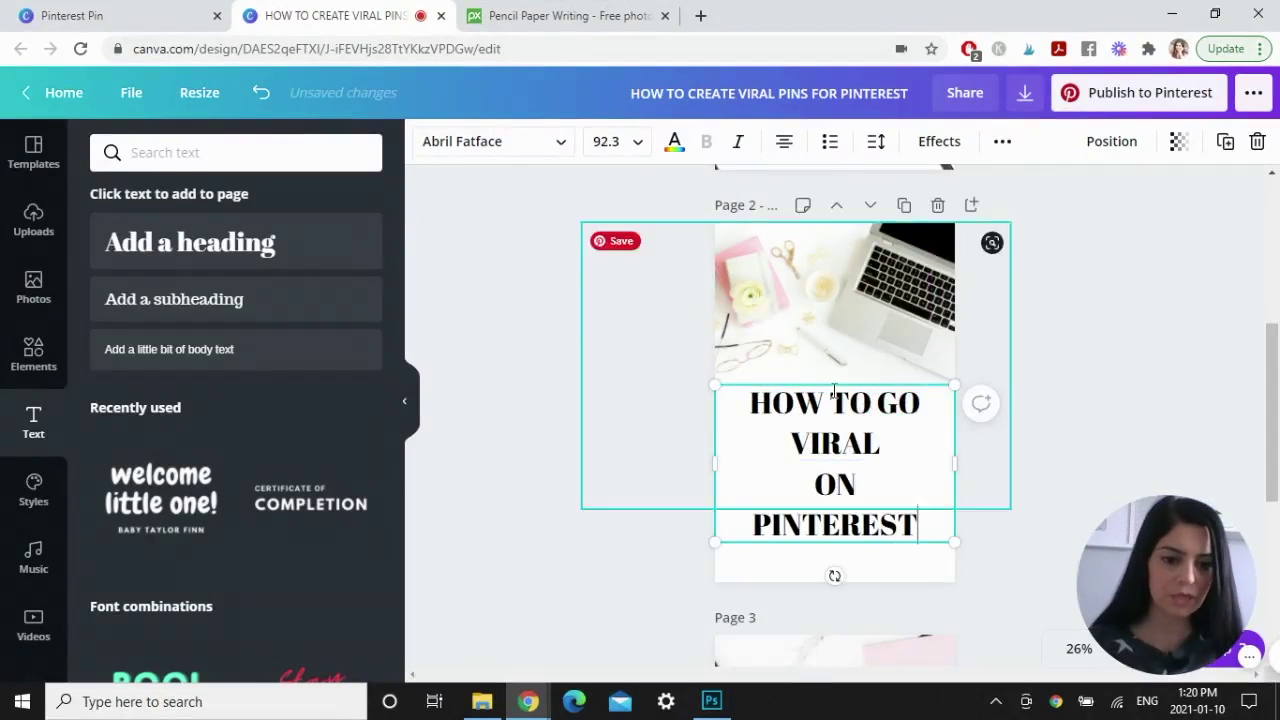
left_click(841, 407)
key("BackSpace")
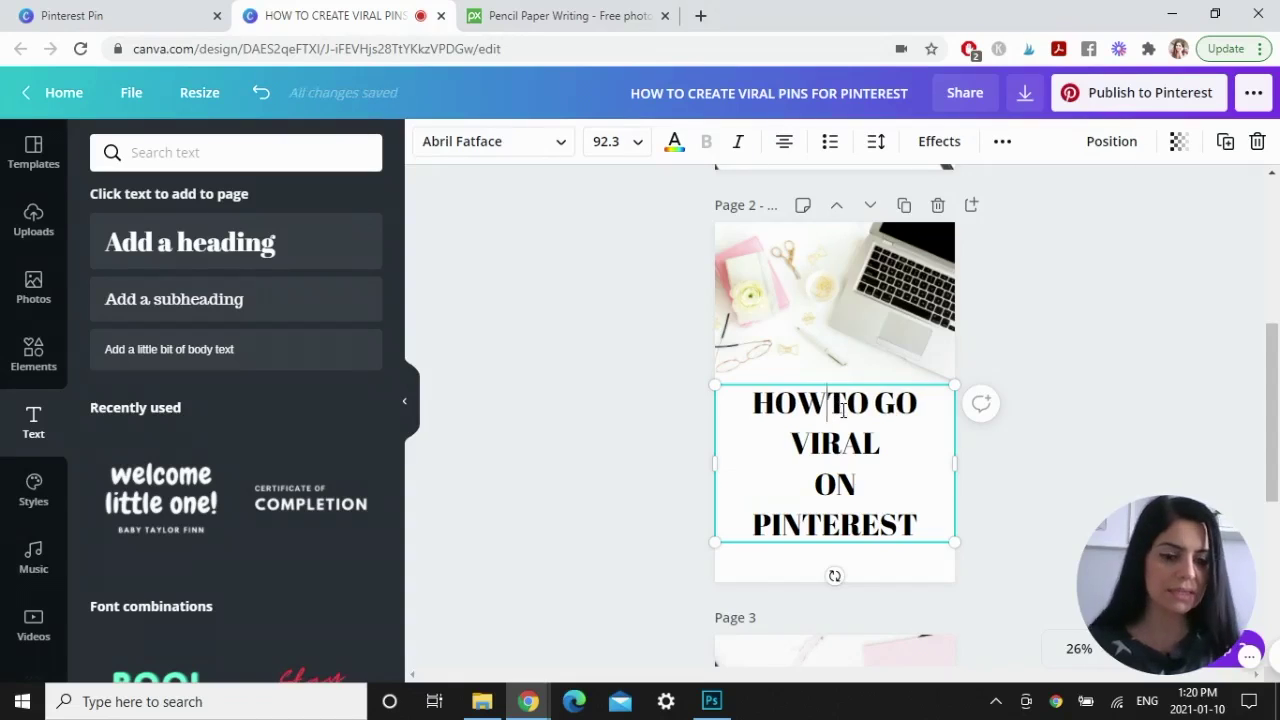
key("Return")
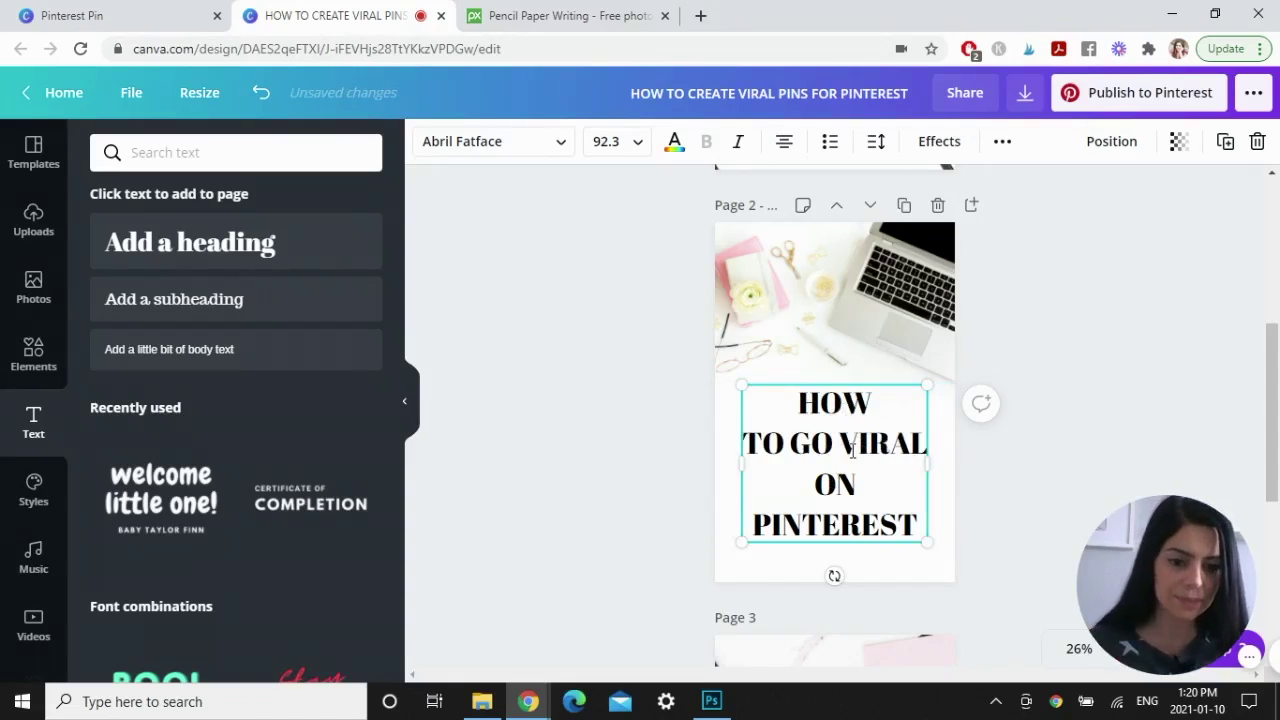
Try a line break between GO and VIRAL, then undo it.
key("BackSpace")
key("Return")
key("ctrl+z")
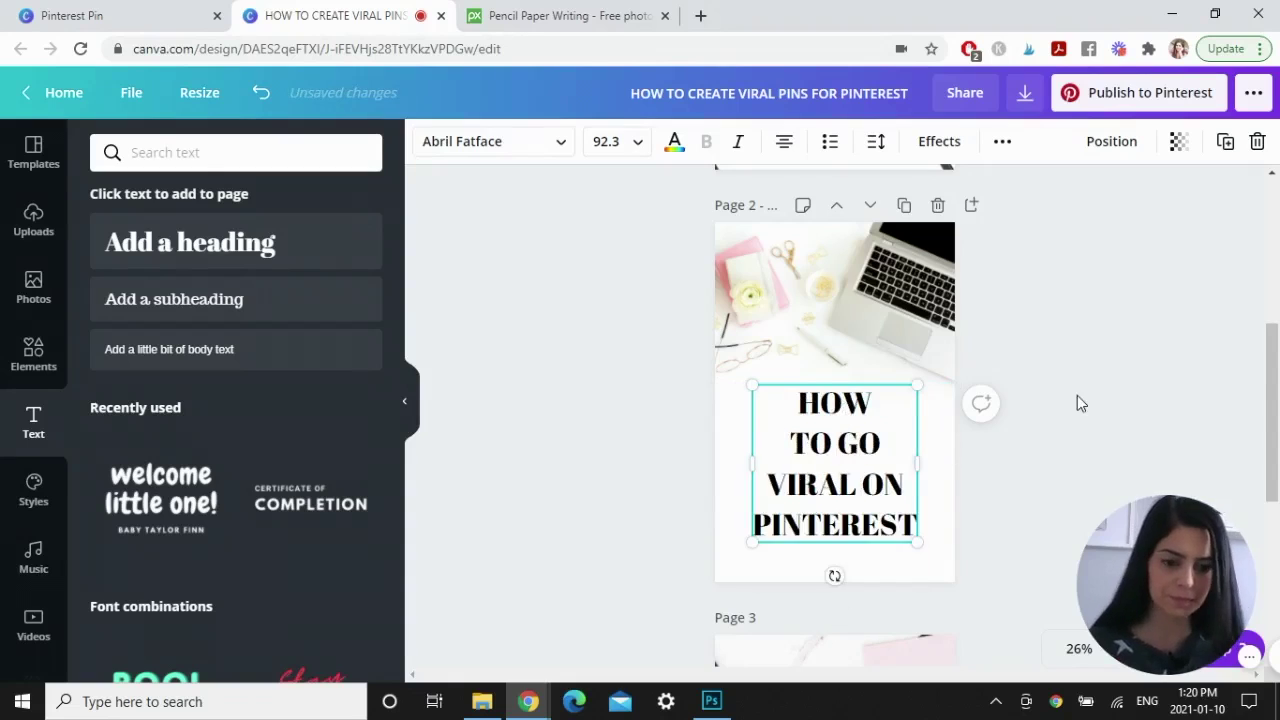
left_click(1077, 395)
scroll(866, 449, "down", 1)
Set PINTEREST in Nexa Script and retype it as lowercase 'Pinterest'.
double_click(855, 455)
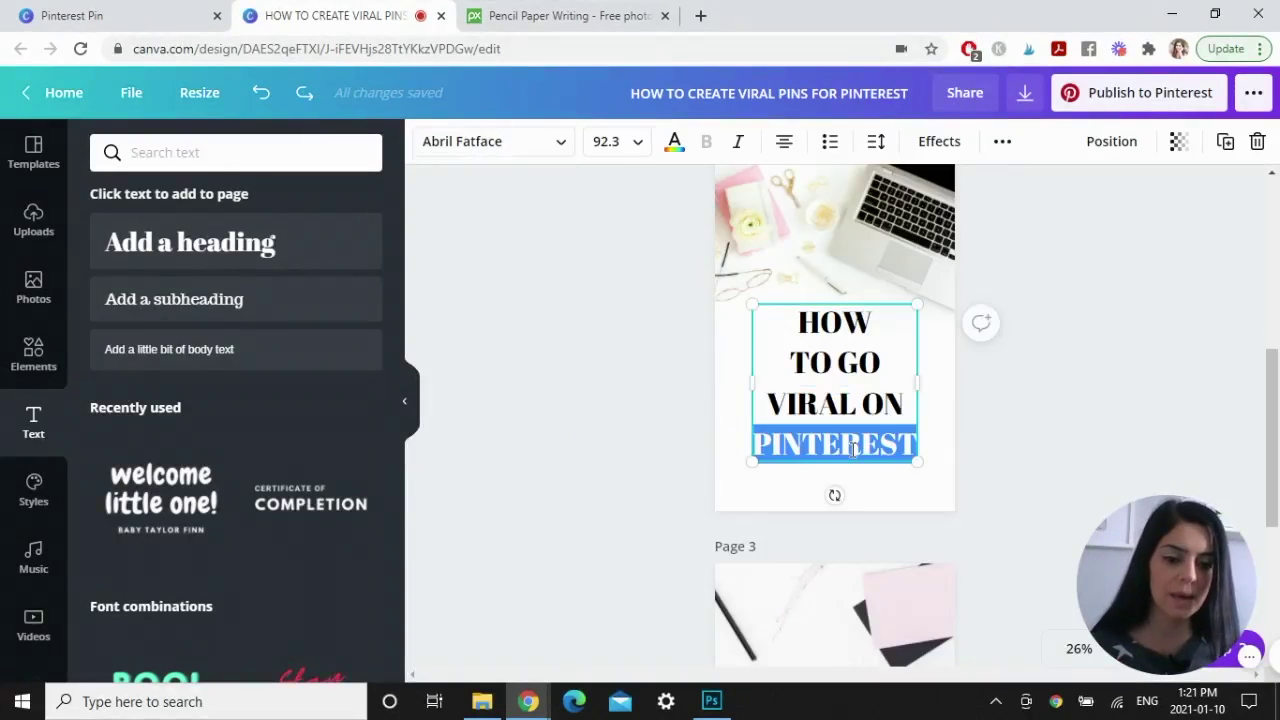
left_click(554, 147)
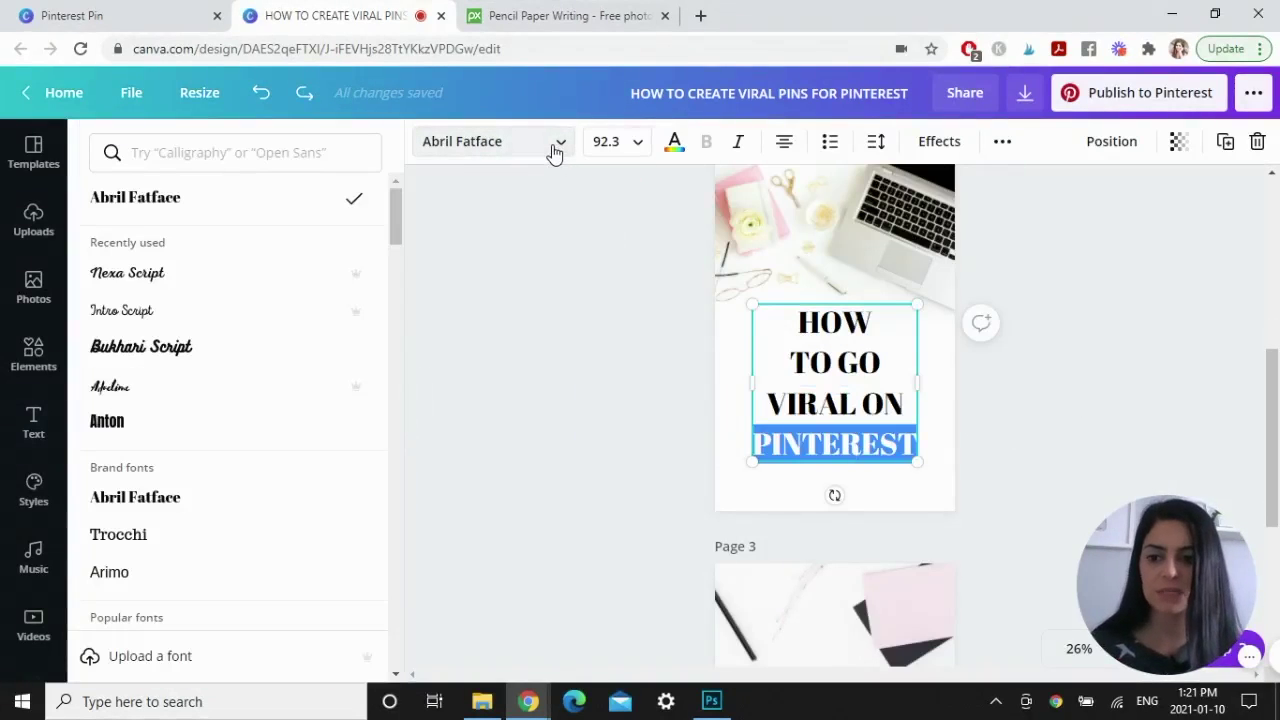
left_click(157, 275)
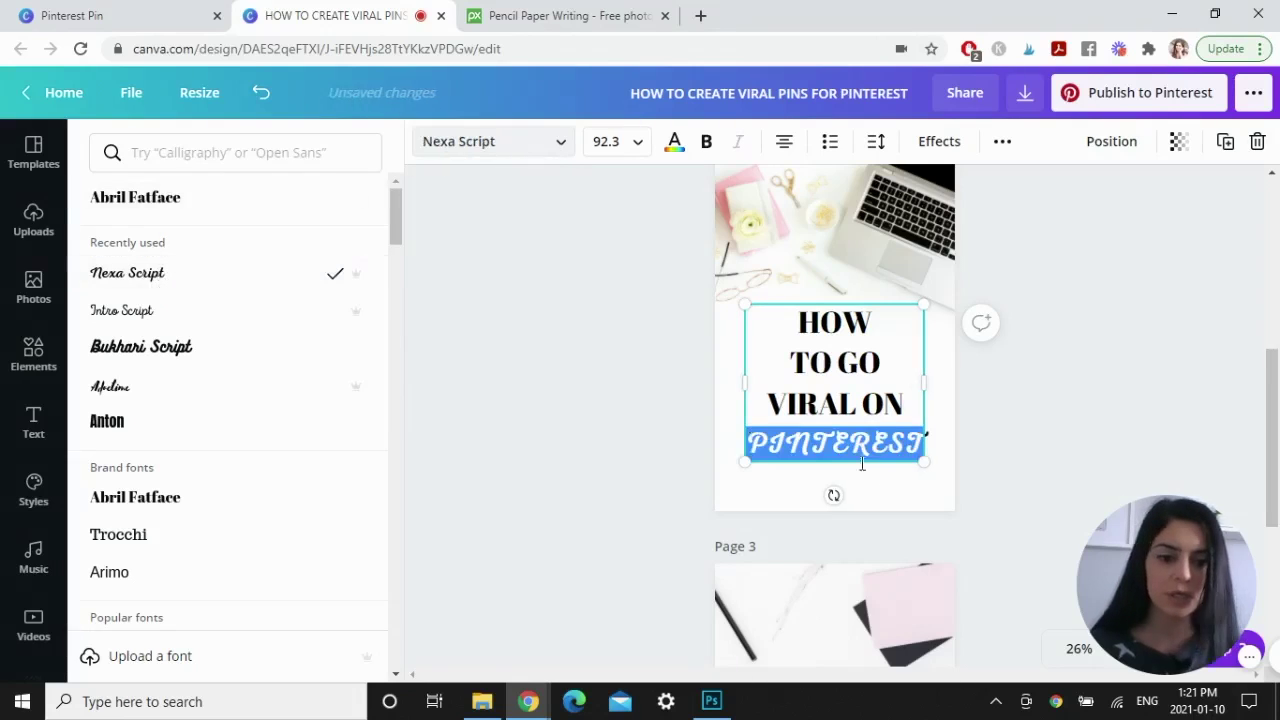
left_click(846, 456)
left_click_drag(773, 443, 916, 456)
key("Caps_Lock")
key("Caps_Lock")
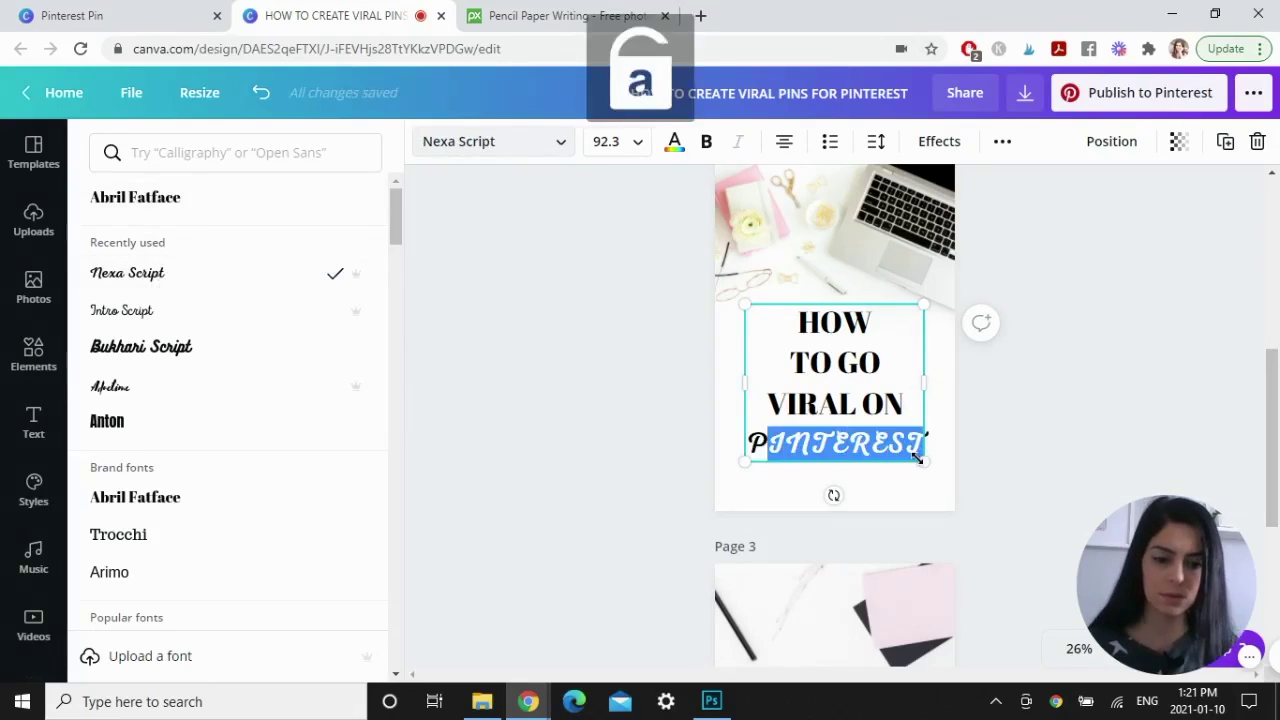
type("interest")
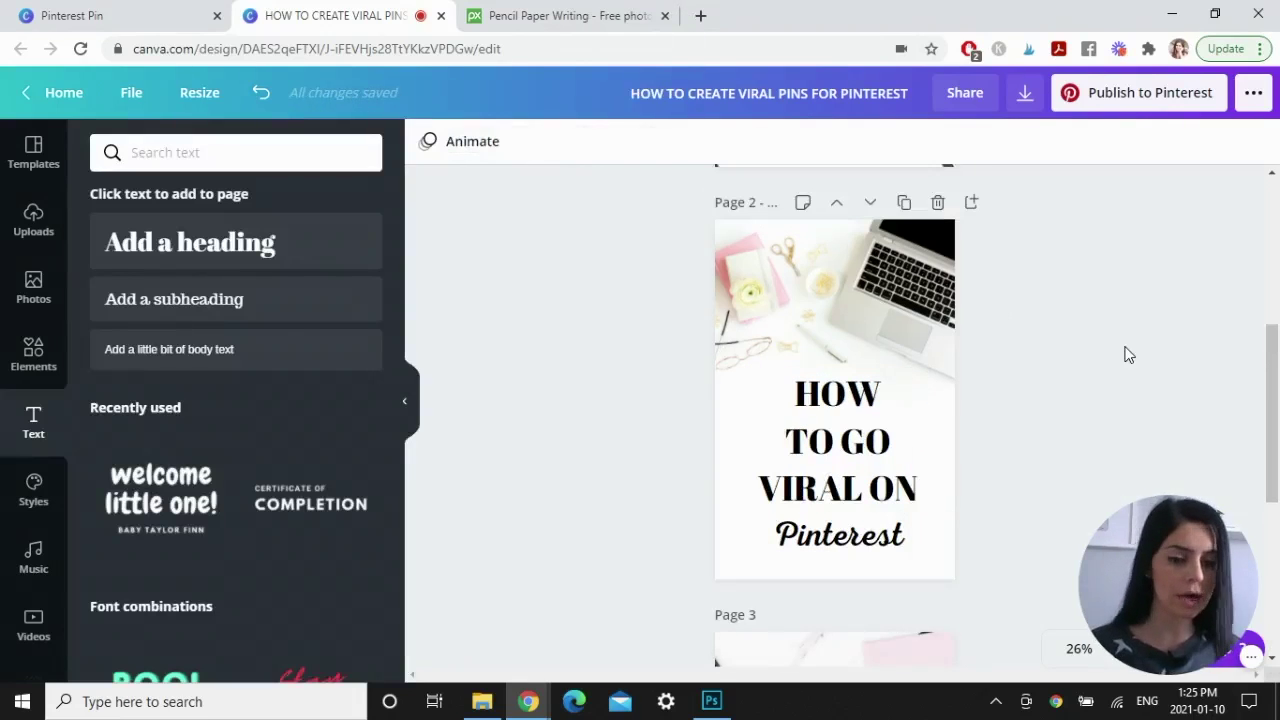
Add the pink brush-stroke gradient from the Elements Gradients collection to page 2.
left_click(34, 352)
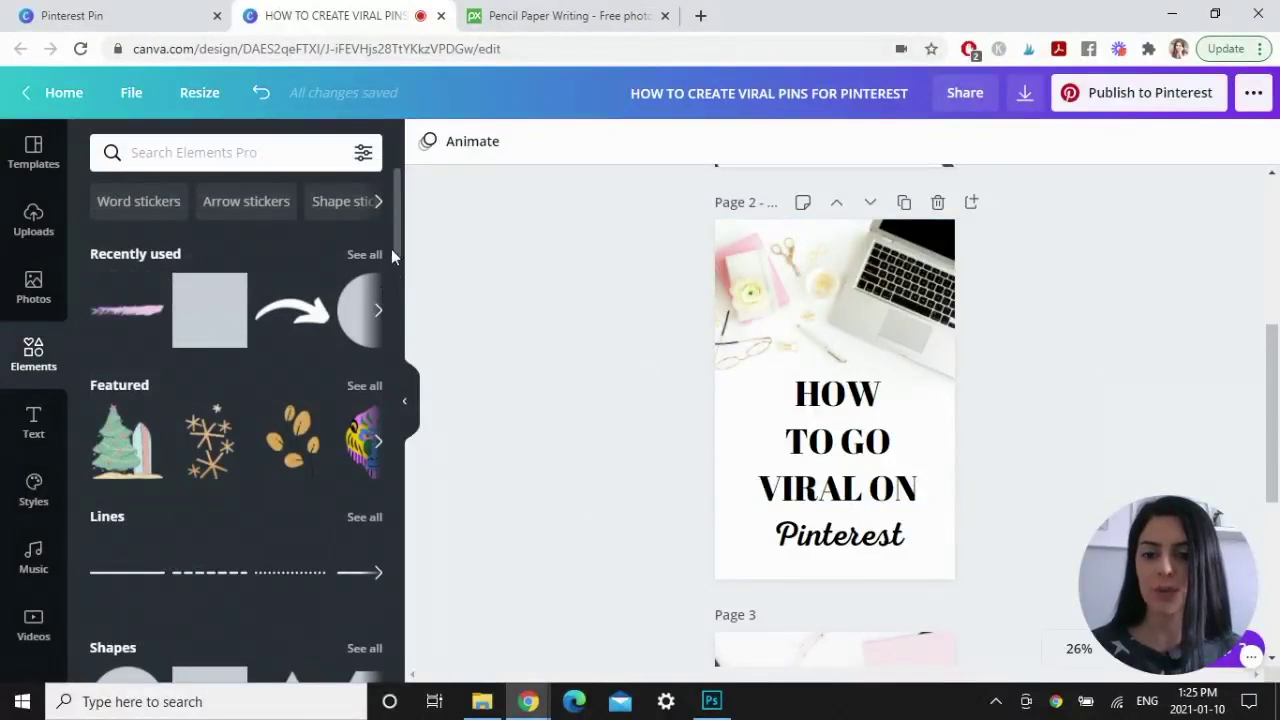
left_click_drag(398, 252, 420, 423)
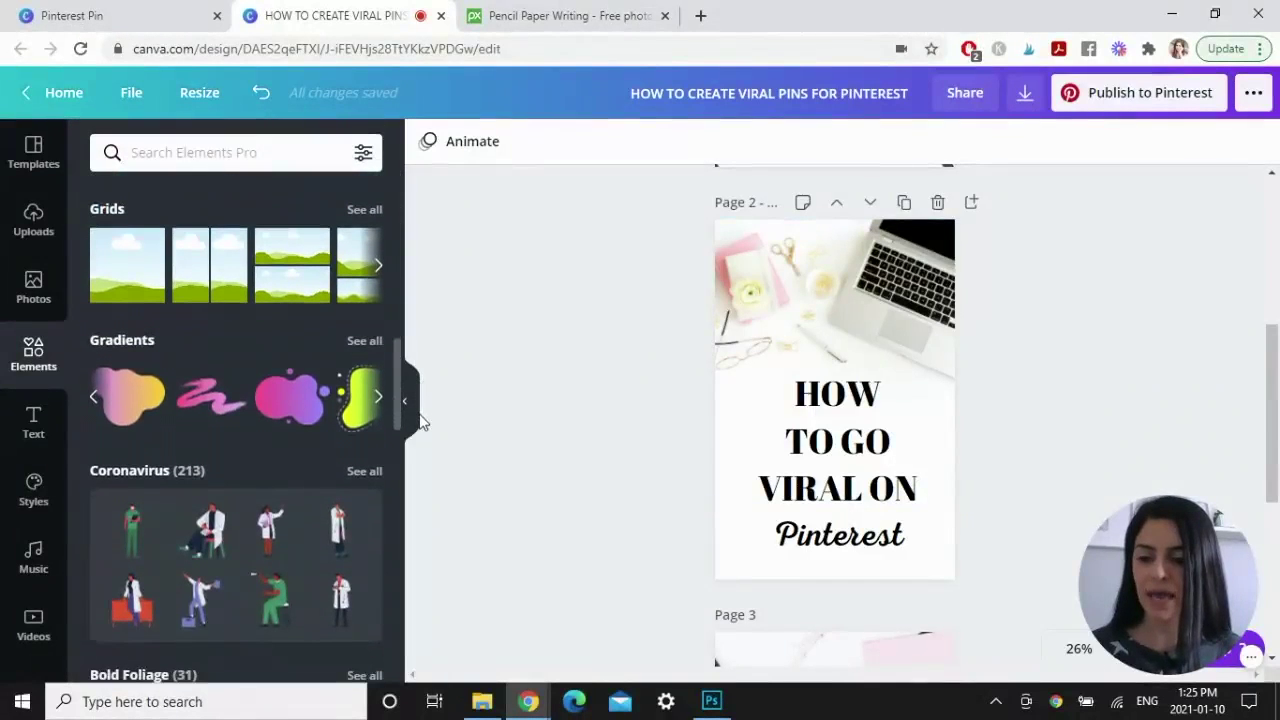
left_click(364, 341)
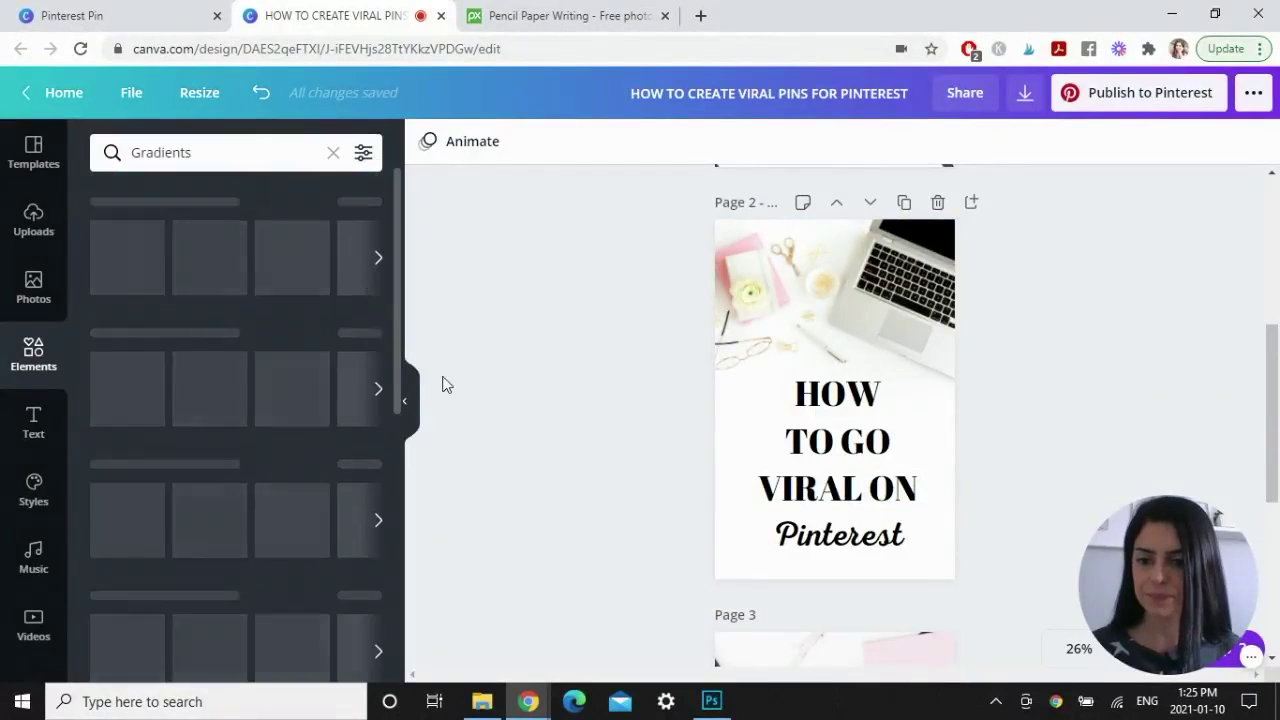
left_click_drag(394, 232, 406, 560)
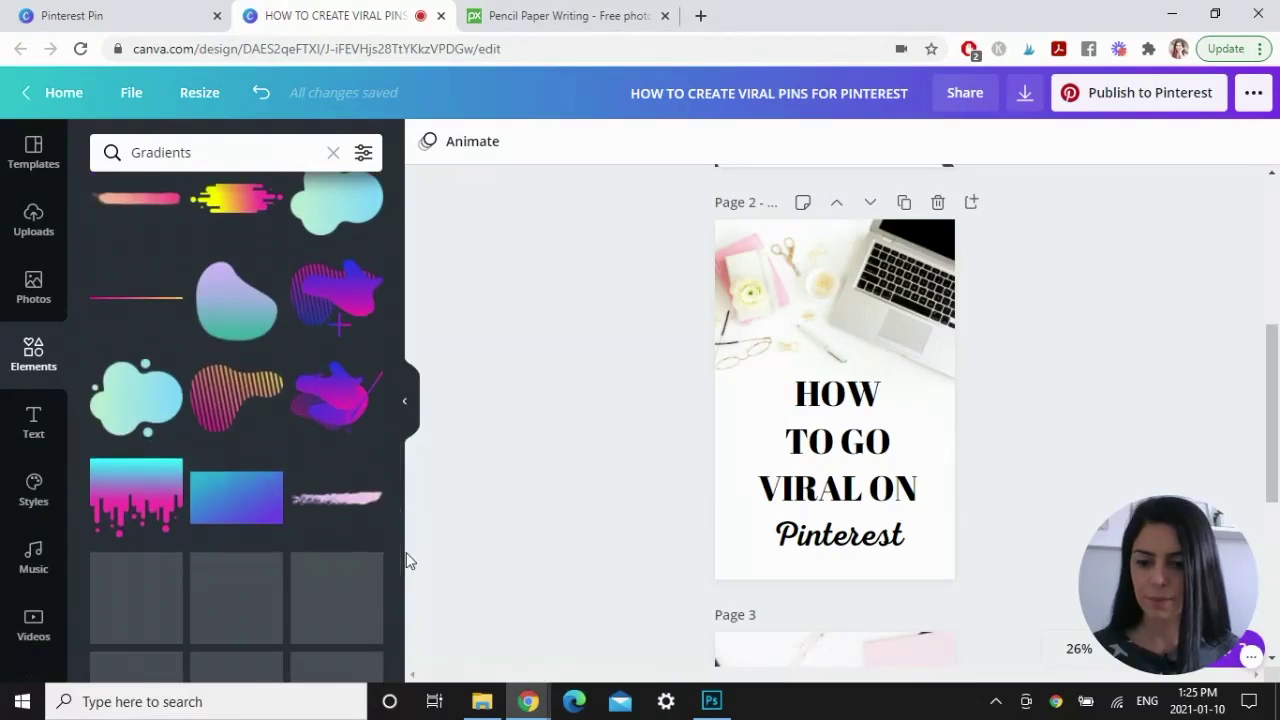
left_click(336, 497)
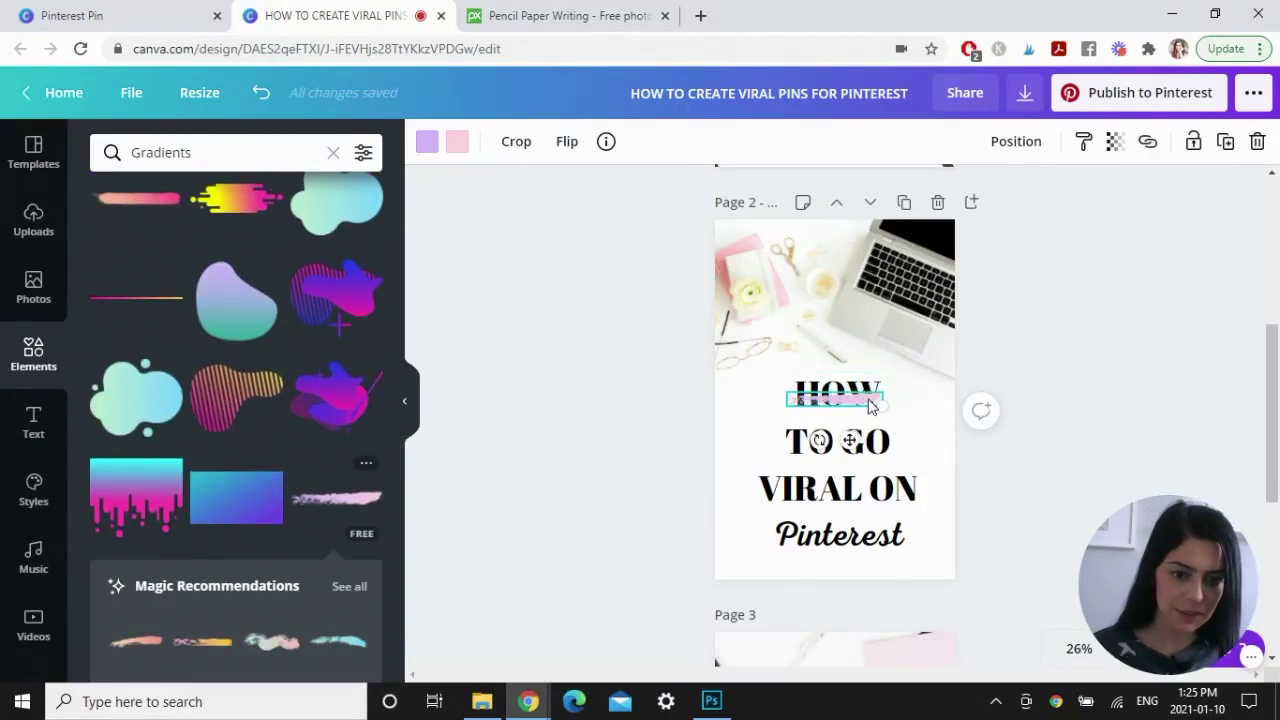
Stretch the brush stroke under 'Pinterest', send it backward, then scroll to page 3.
left_click_drag(870, 405, 903, 546)
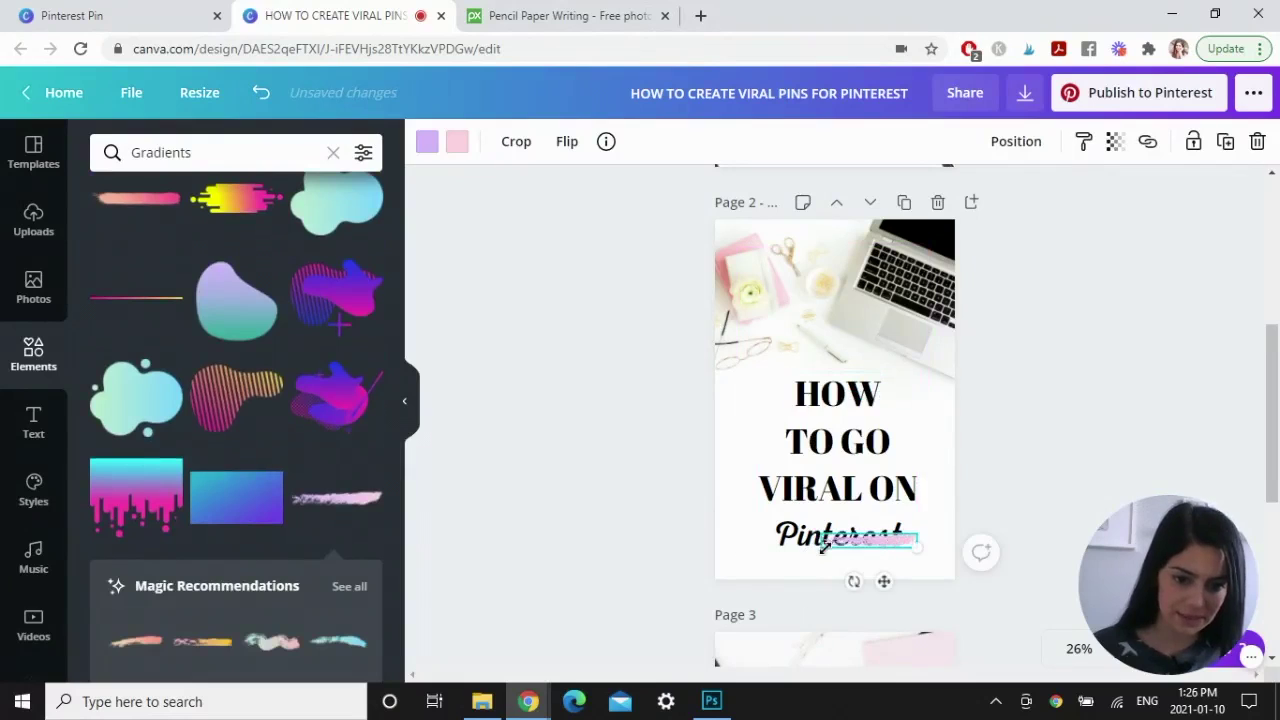
left_click_drag(797, 559, 758, 562)
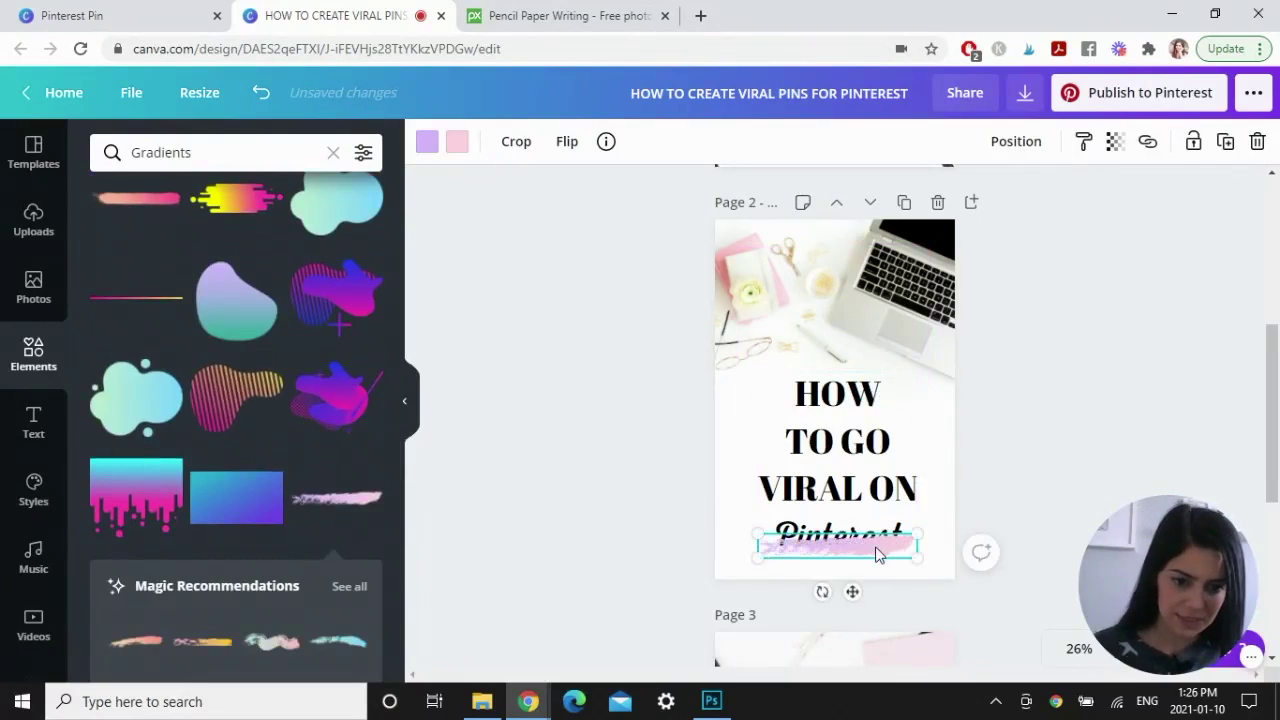
right_click(882, 558)
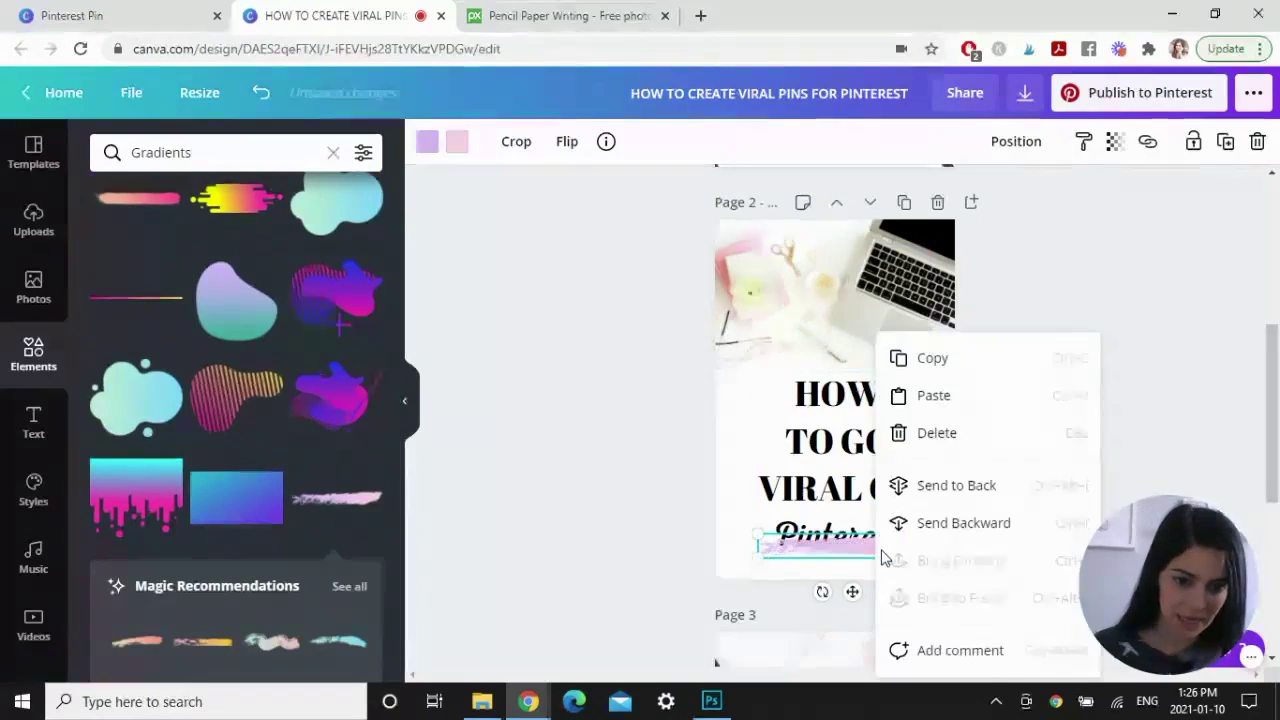
left_click(951, 522)
left_click(1060, 400)
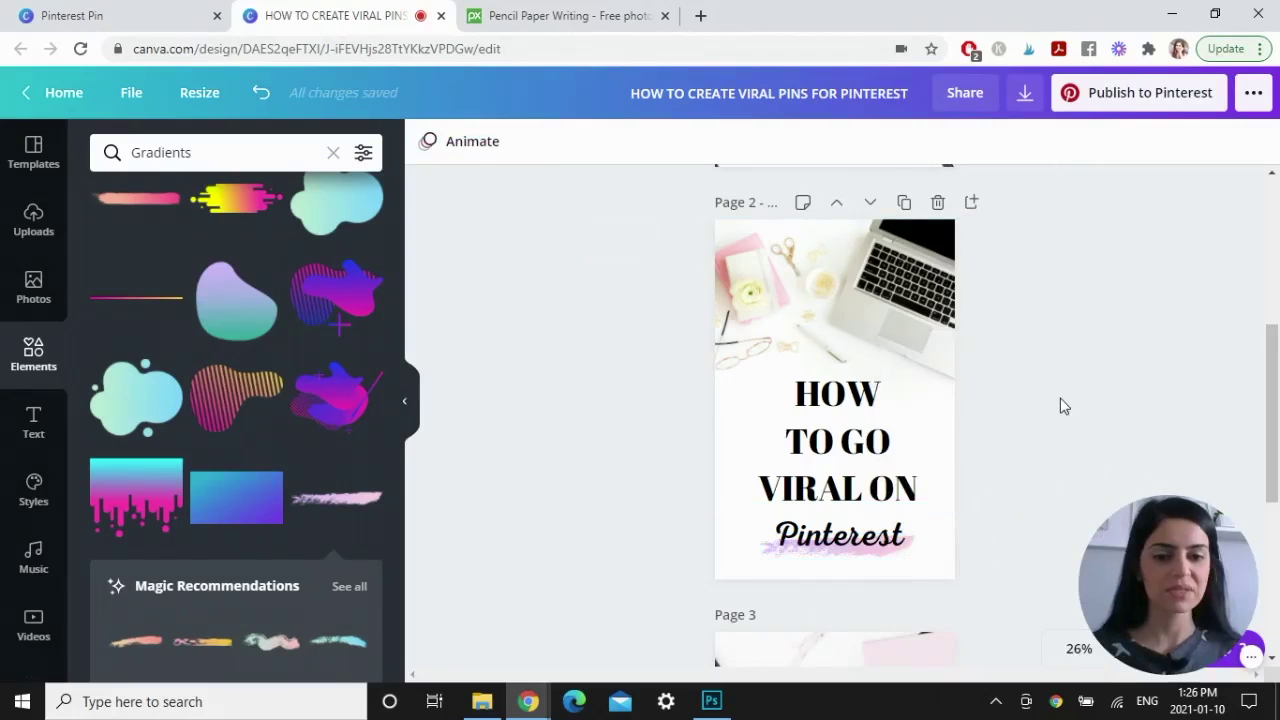
left_click_drag(1275, 445, 1277, 595)
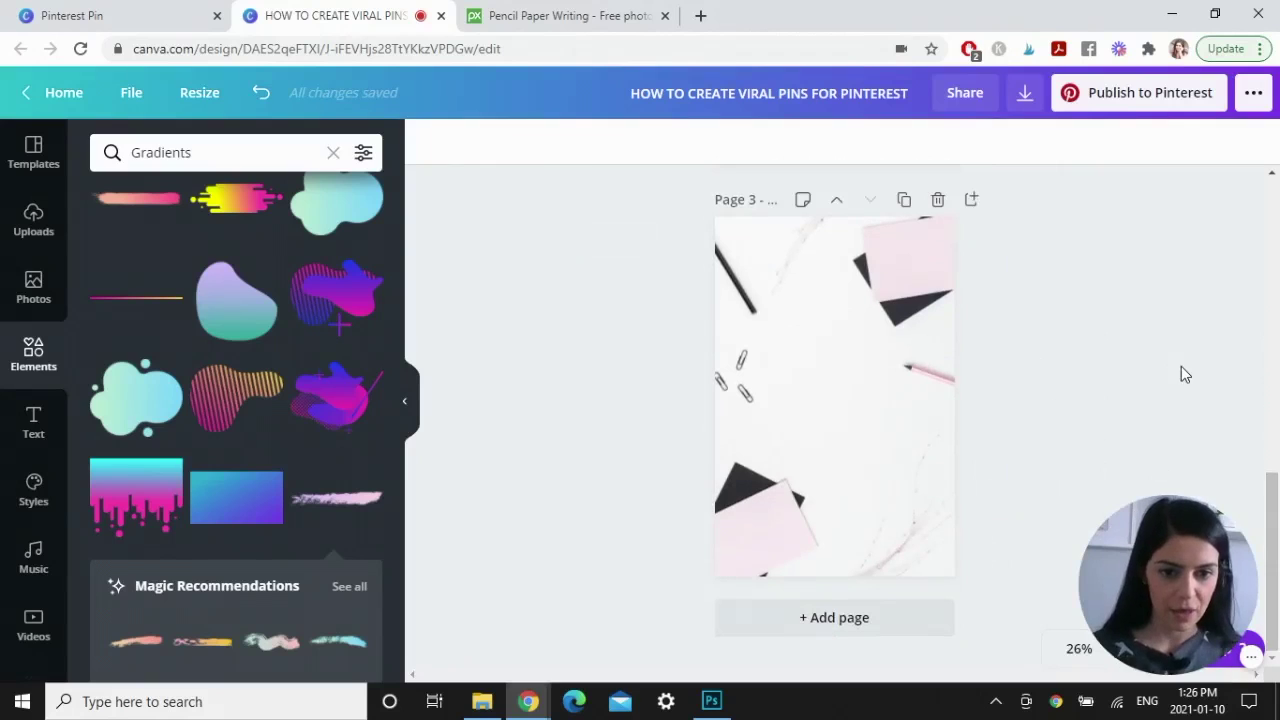
Add an enlarged heading reading 'HOW TO CREATE PINS IN CANVA', centred on page 3.
left_click(35, 420)
left_click(183, 243)
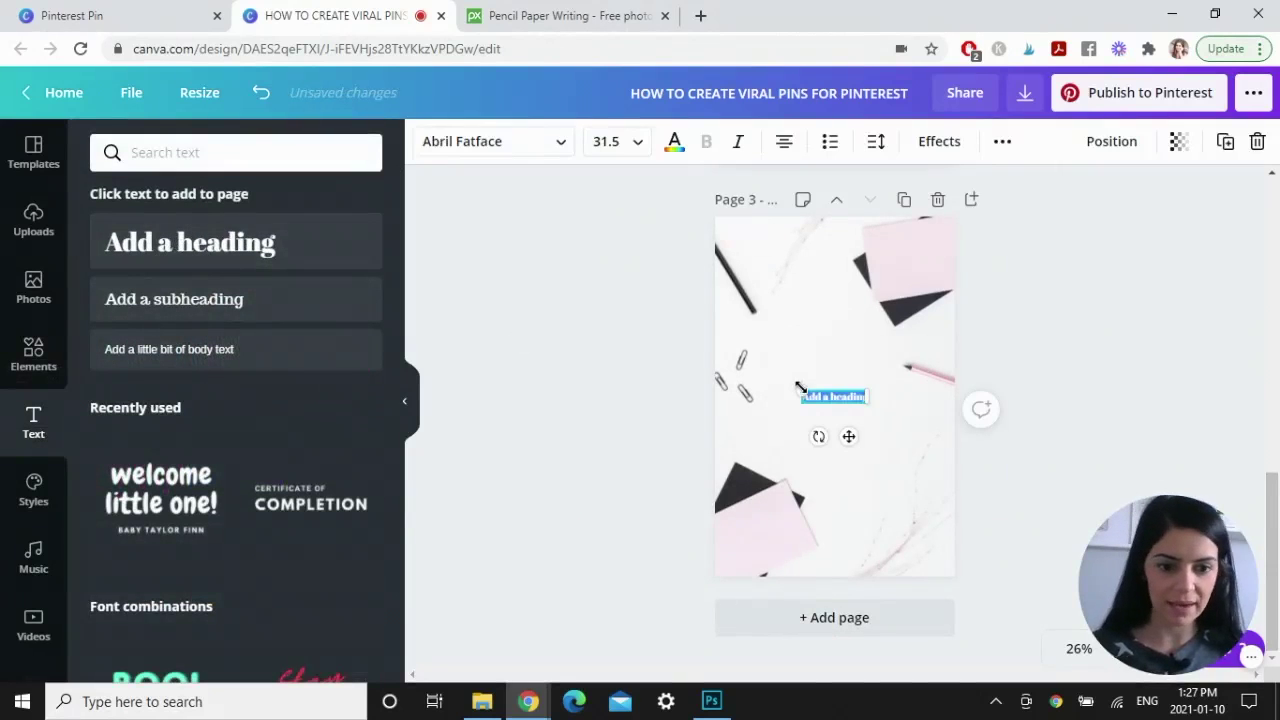
left_click_drag(800, 388, 726, 378)
left_click_drag(866, 406, 914, 441)
type("HOW TO")
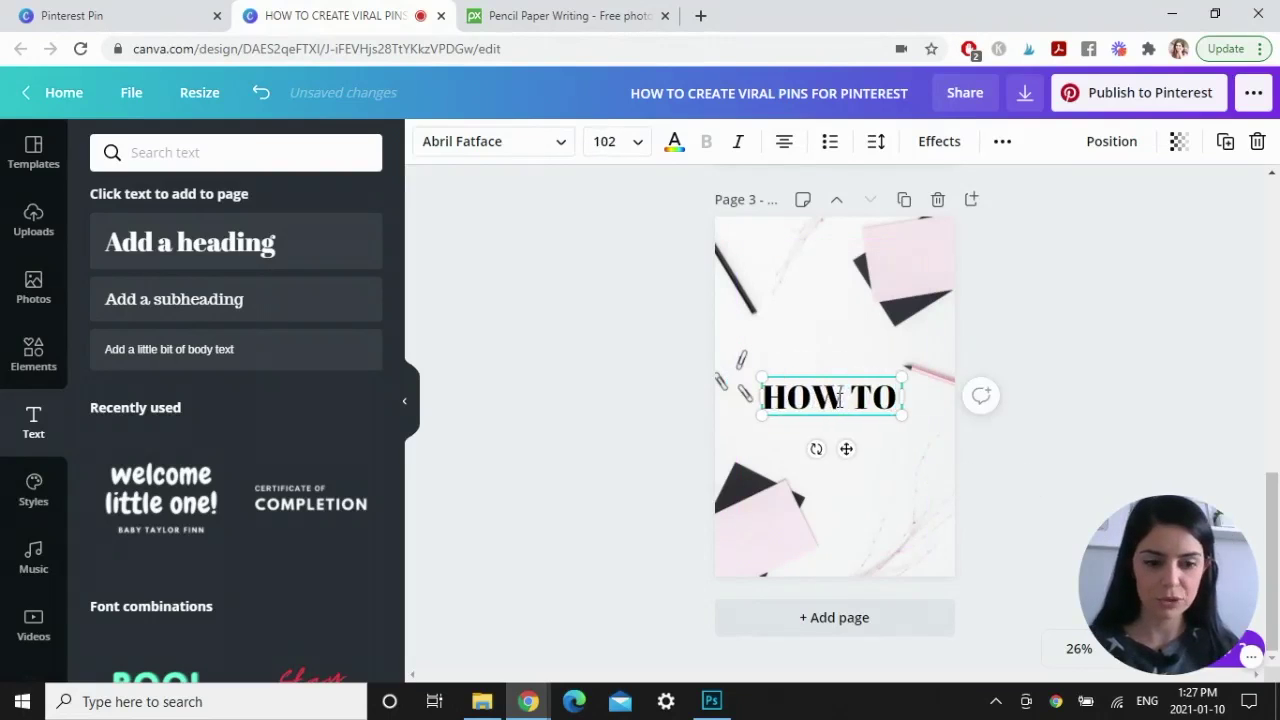
type(" CREATE")
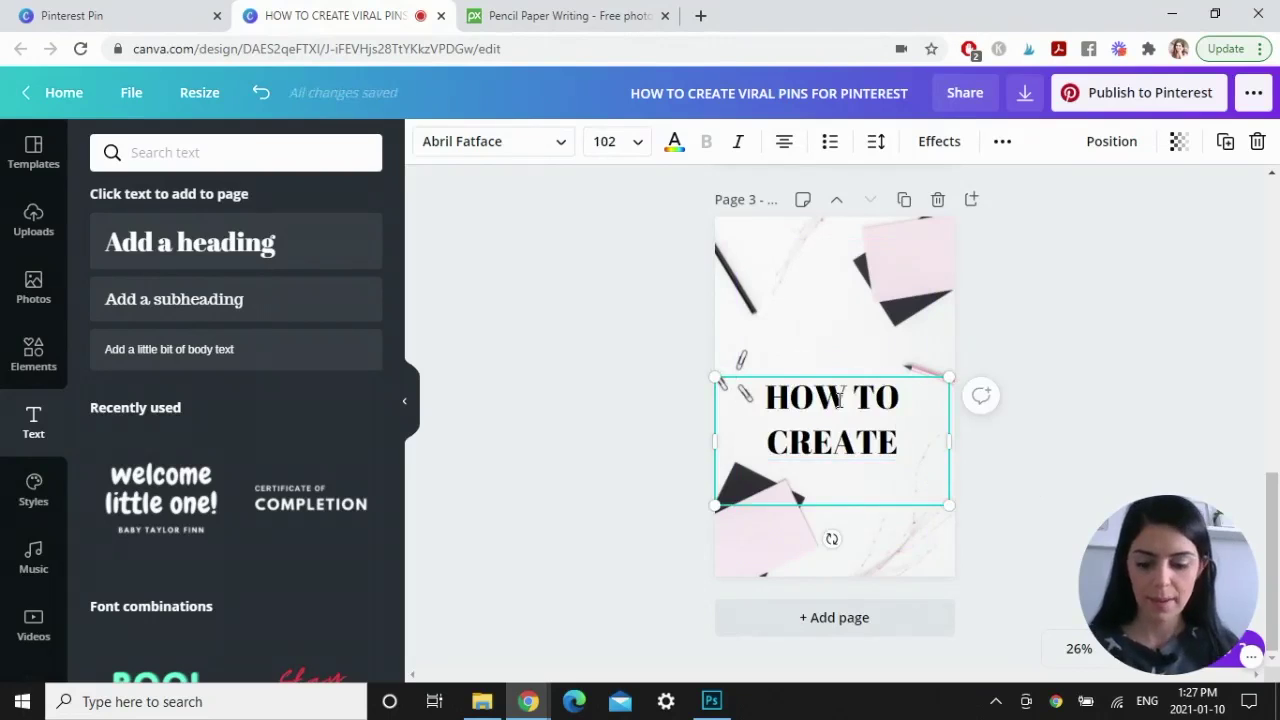
type(" PINS IN CANVA")
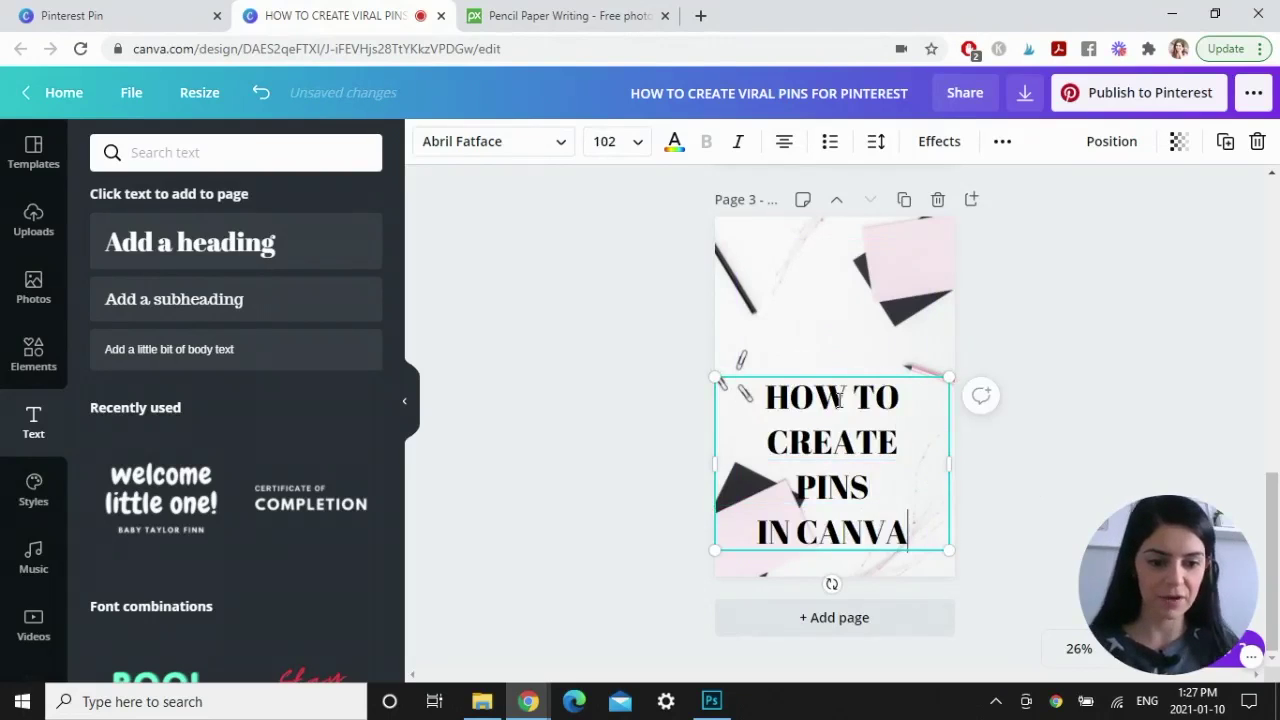
left_click_drag(838, 399, 817, 338)
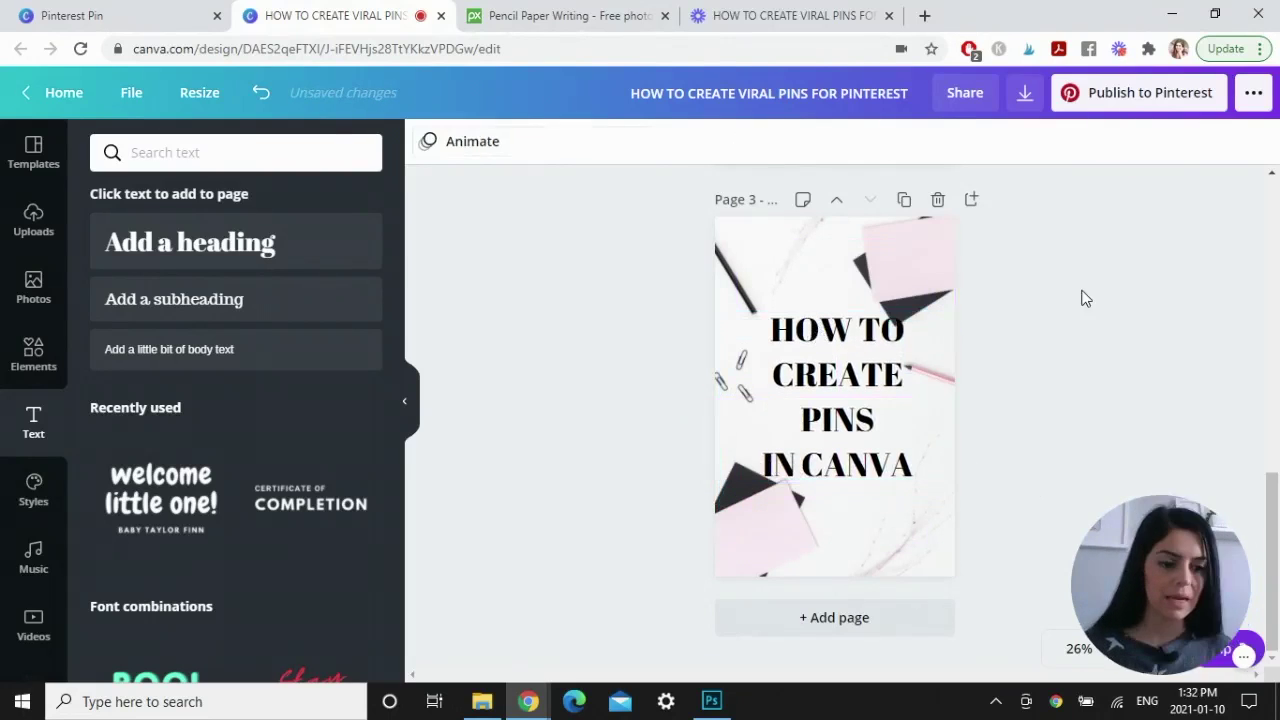
Put a light-coloured square behind the headline, sent backward, with transparency set to 3.
left_click(28, 362)
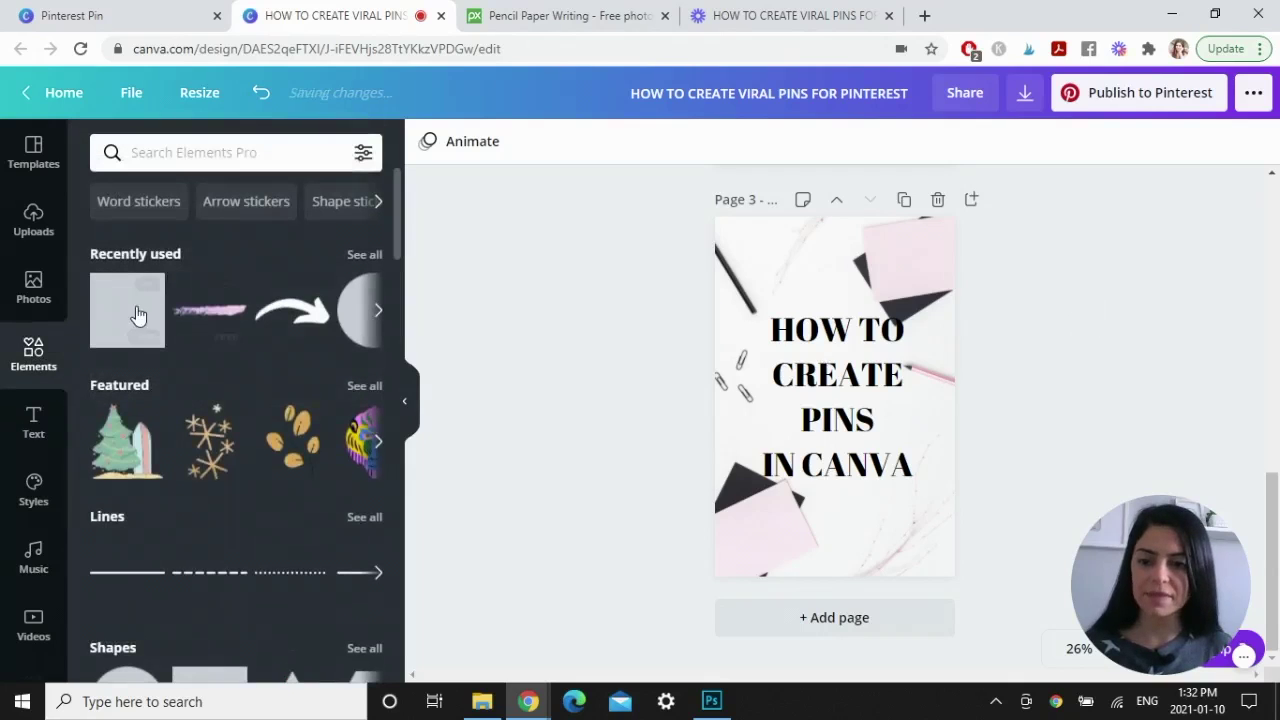
left_click(130, 312)
left_click_drag(791, 367, 780, 344)
left_click_drag(886, 443, 849, 488)
left_click(427, 141)
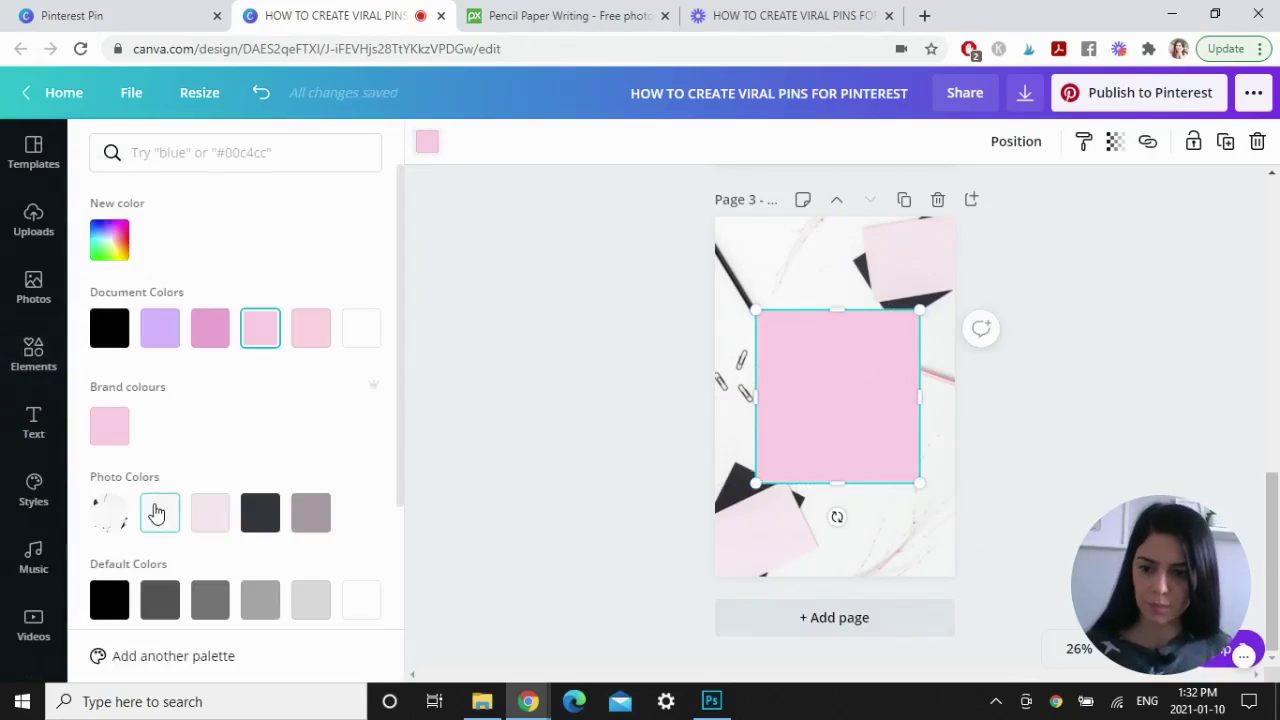
left_click(160, 512)
right_click(868, 370)
left_click(940, 524)
left_click(1114, 141)
left_click(1101, 188)
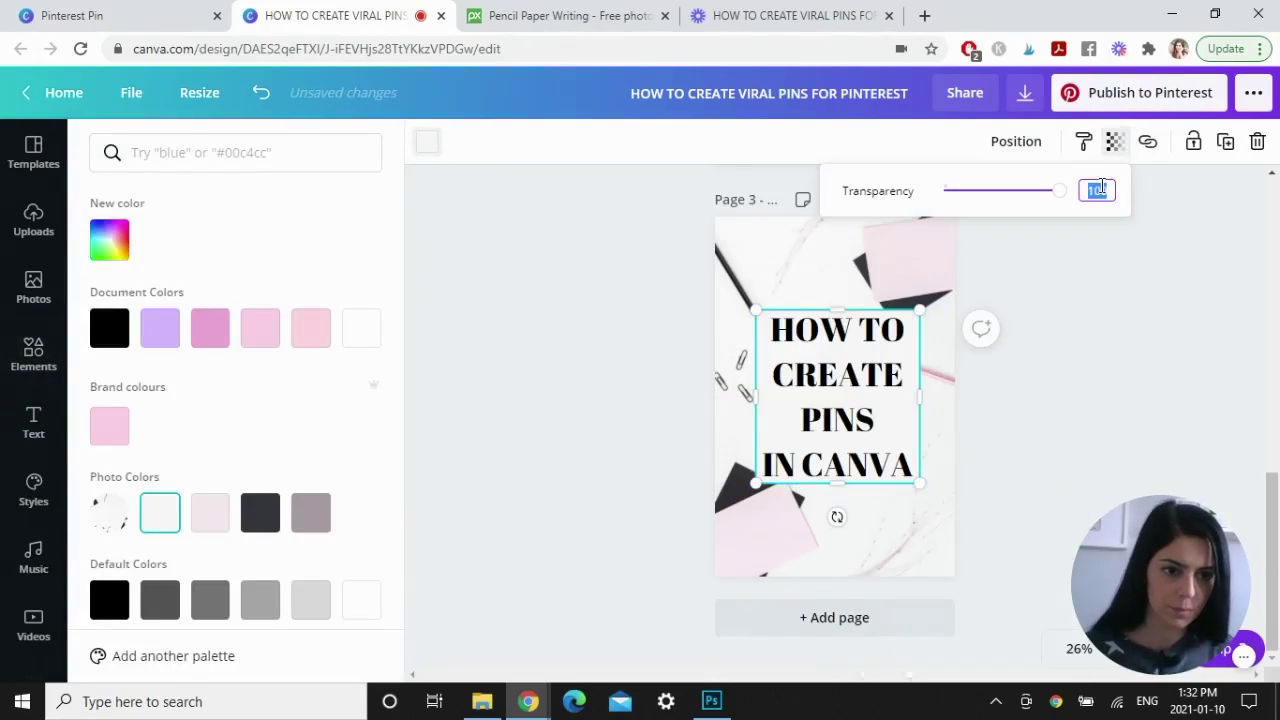
type("3")
left_click(1009, 434)
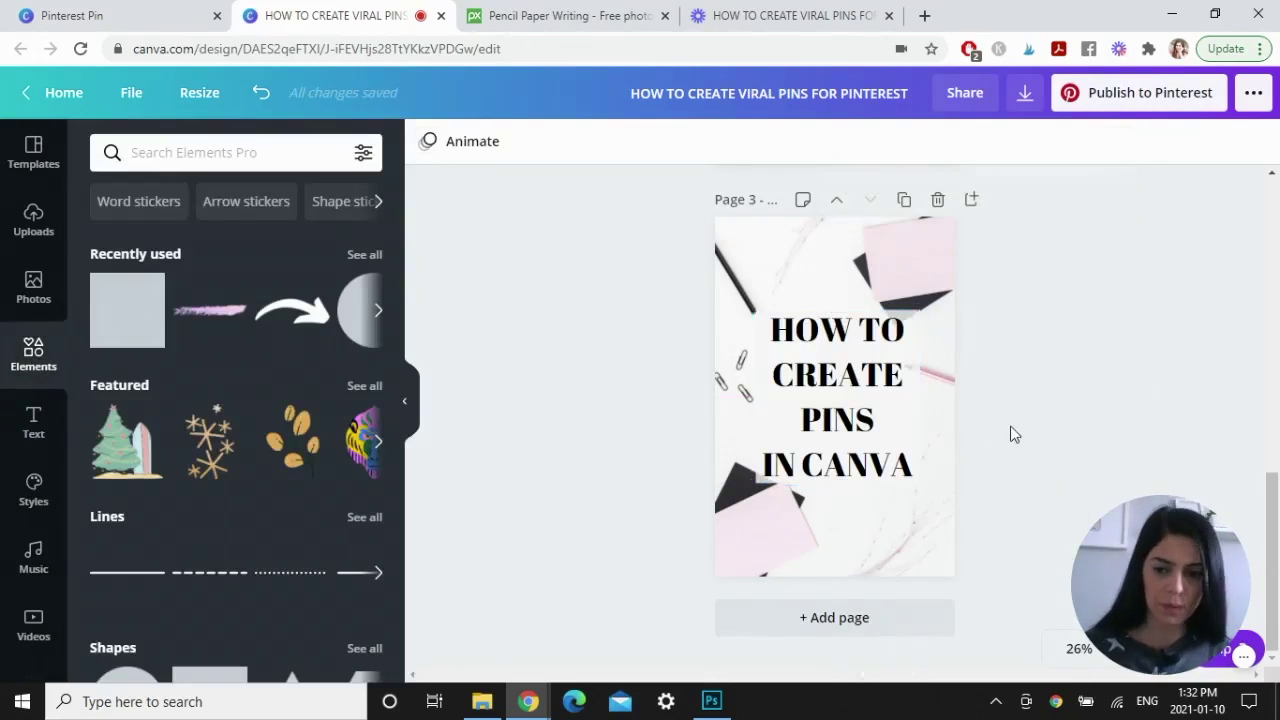
Place a small pink block over 'PINS' and send it behind the text.
left_click(127, 309)
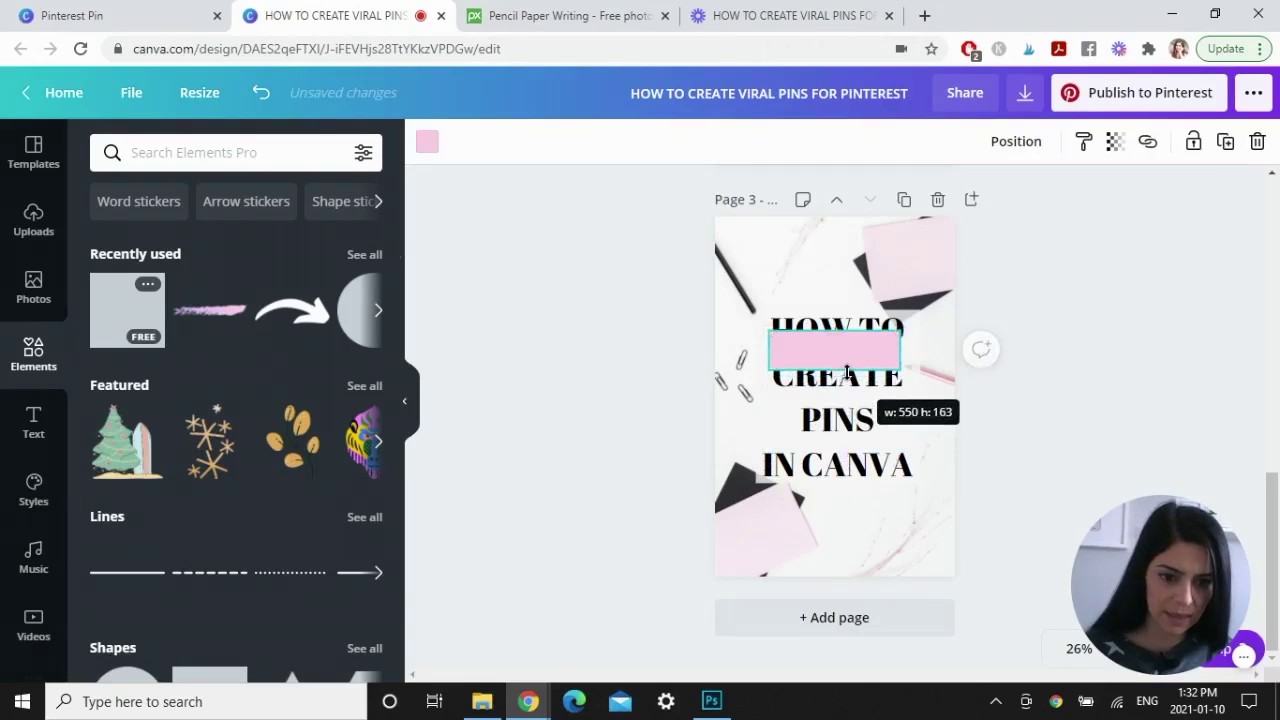
left_click_drag(847, 372, 832, 422)
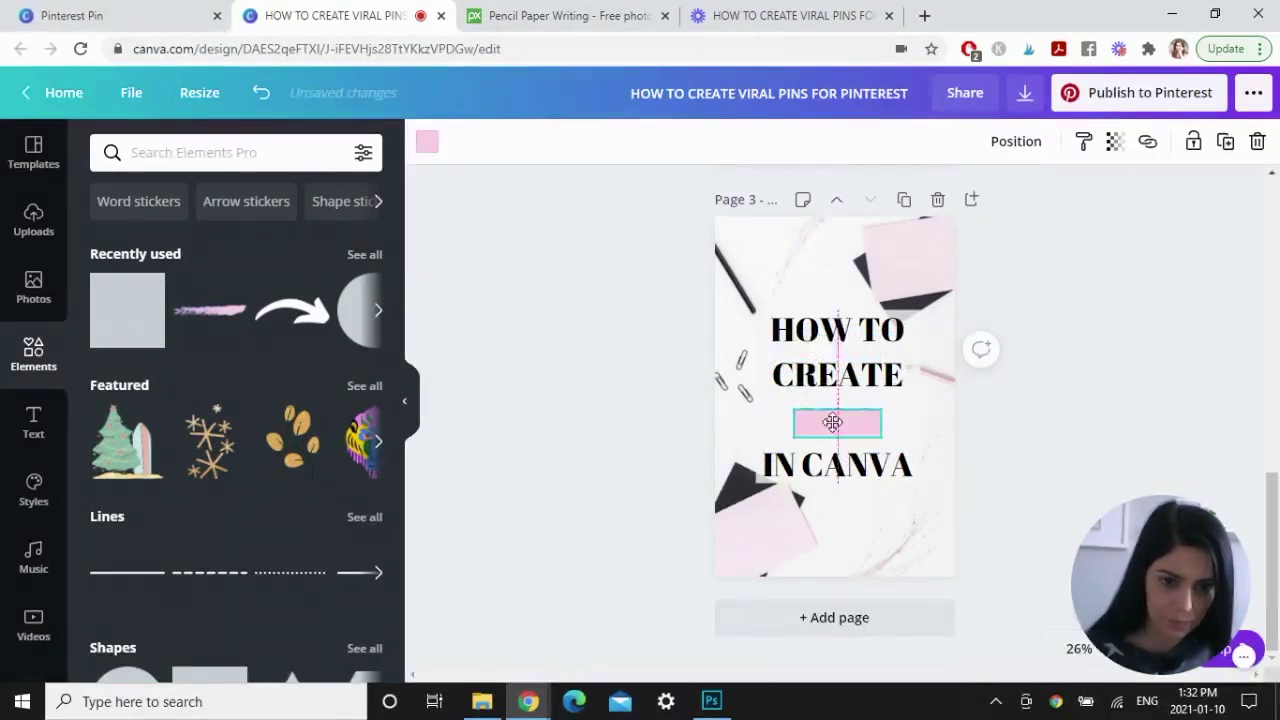
right_click(832, 422)
left_click(935, 523)
left_click(1165, 357)
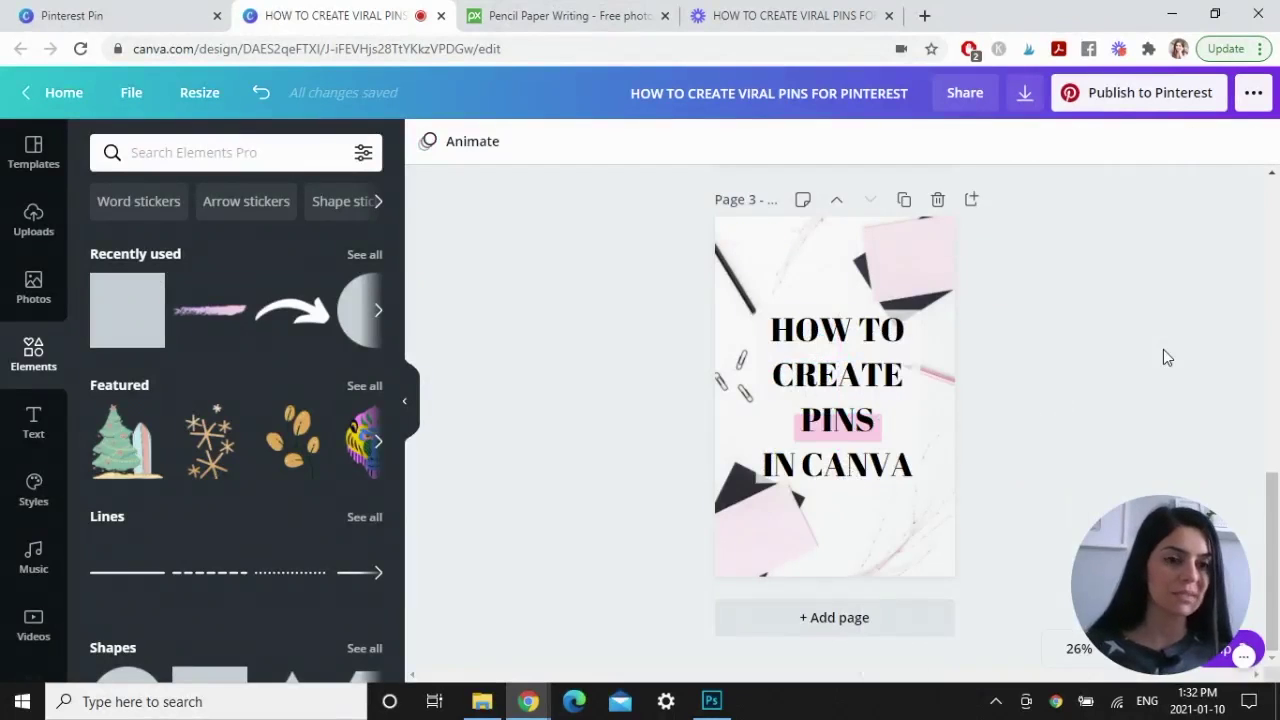
left_click(1022, 94)
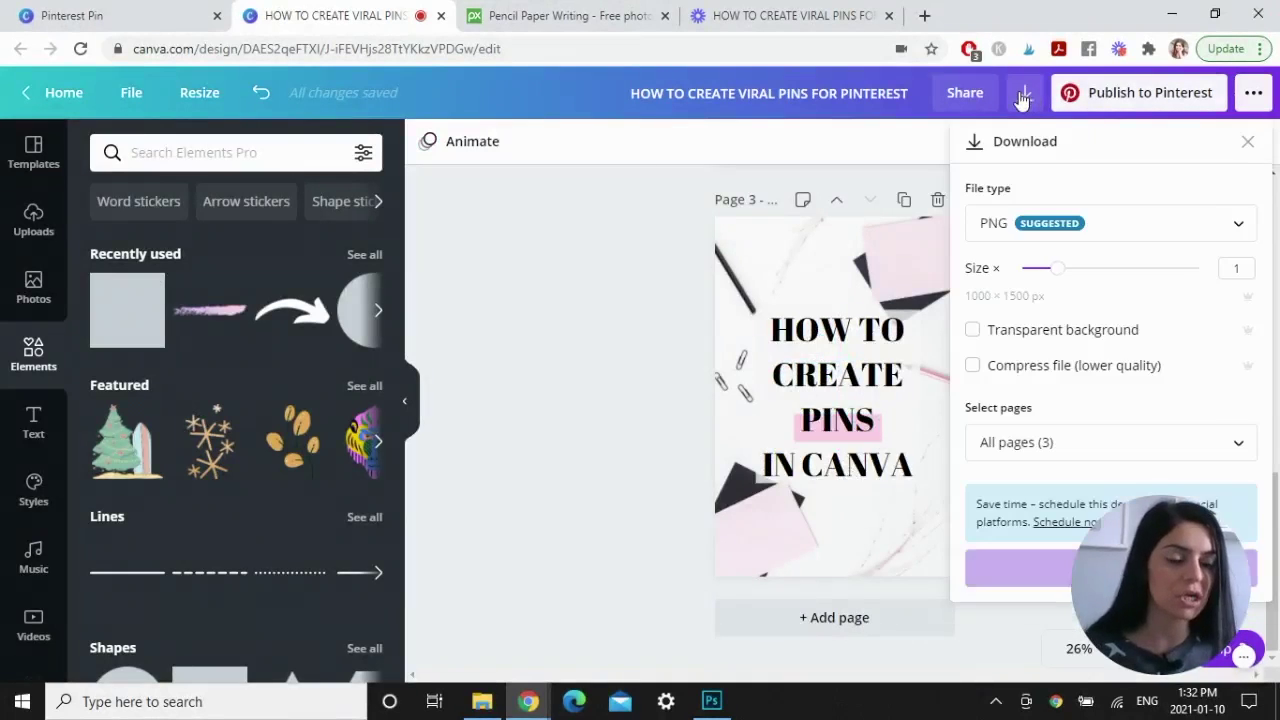
left_click(1198, 234)
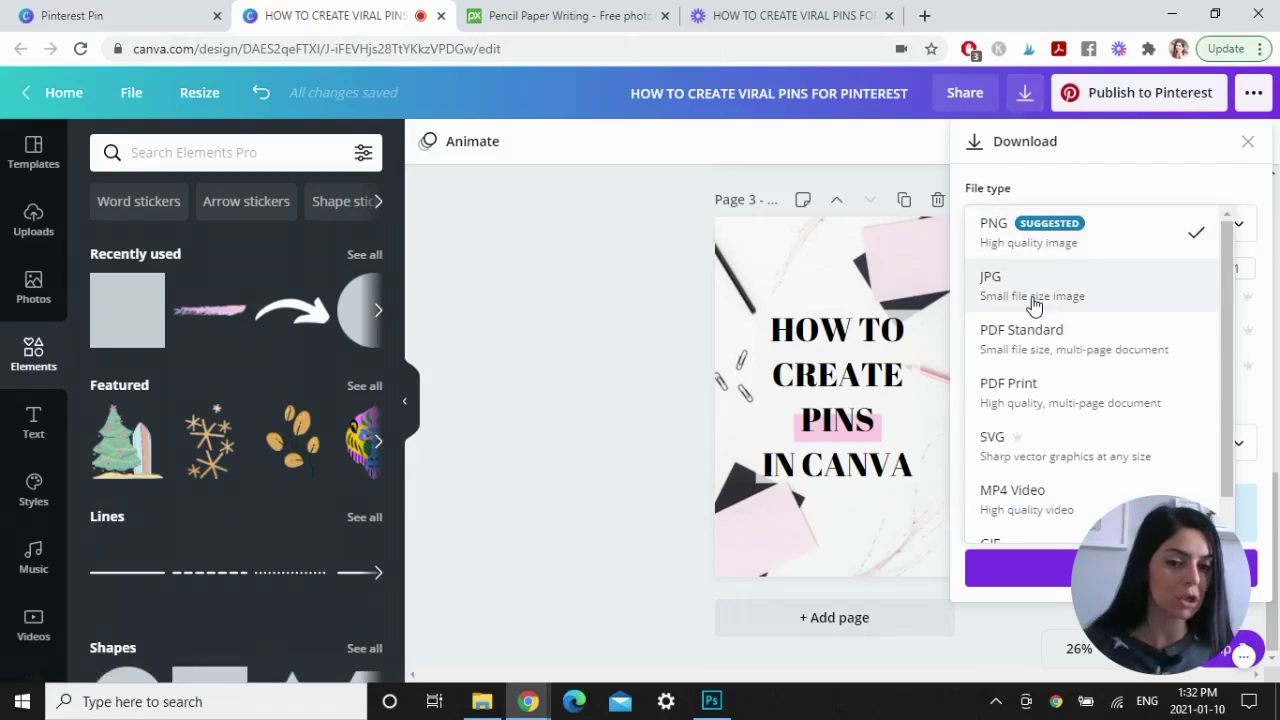
left_click(640, 348)
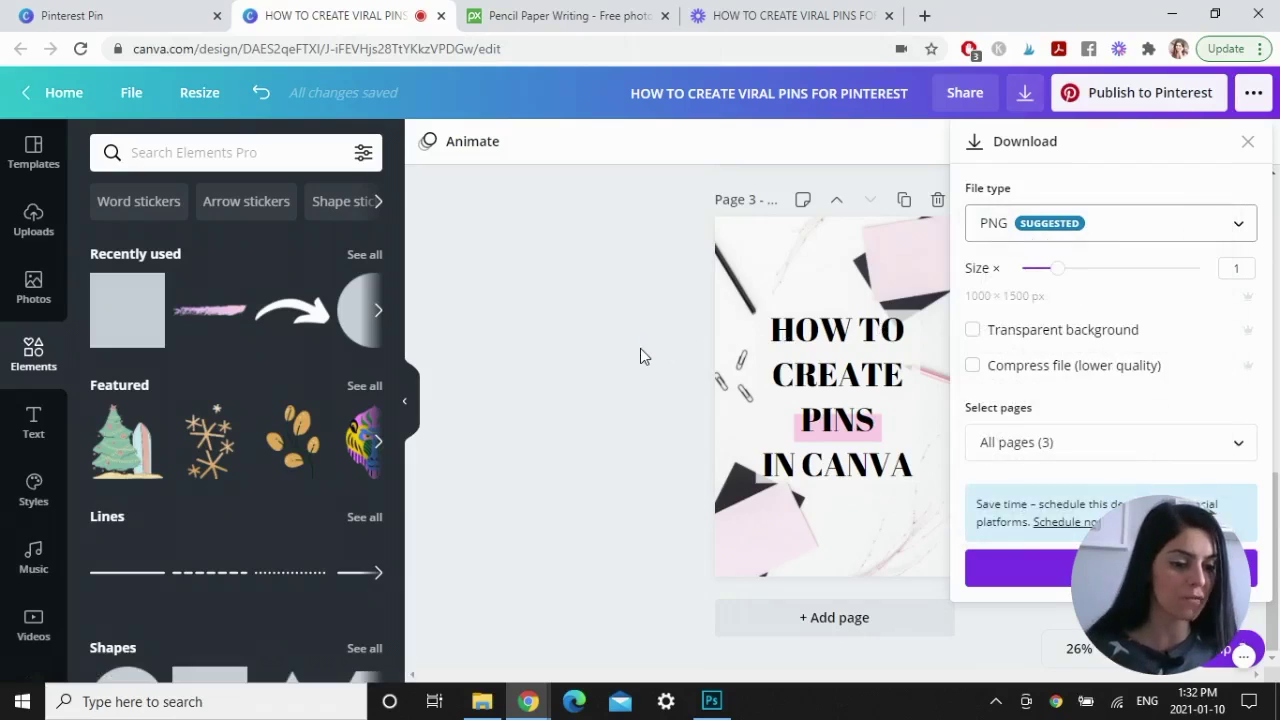
left_click(1248, 141)
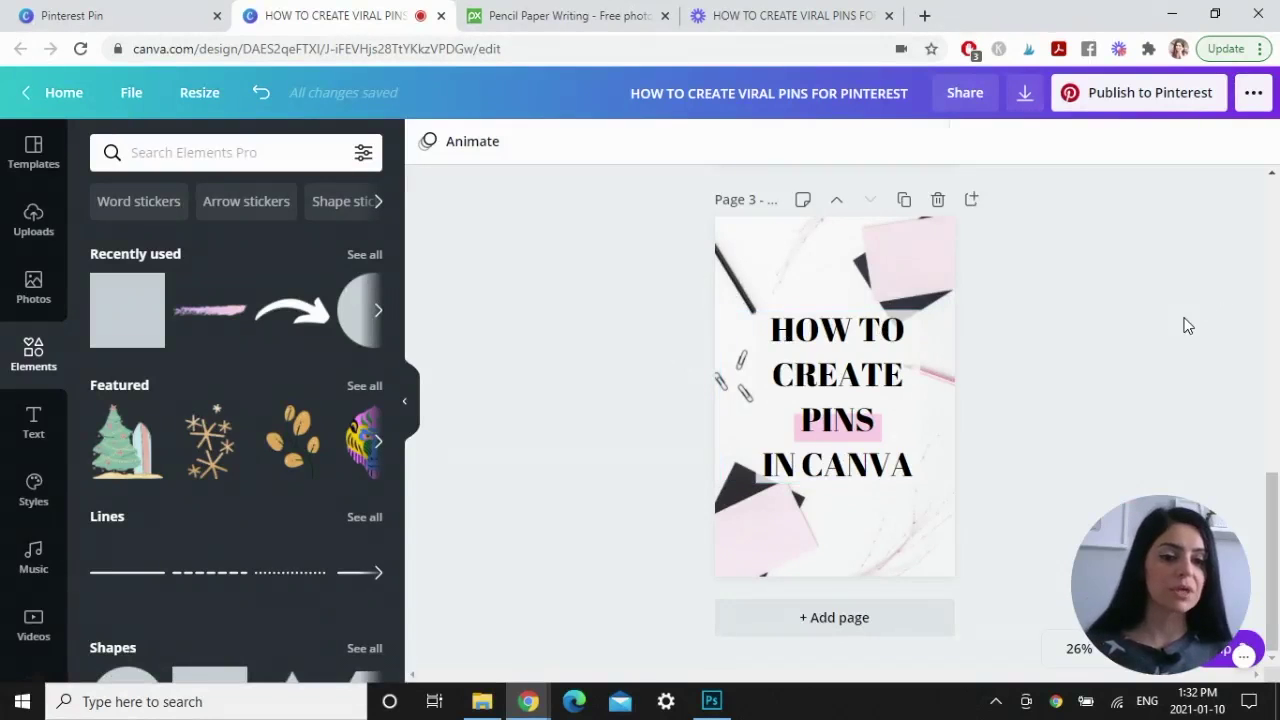